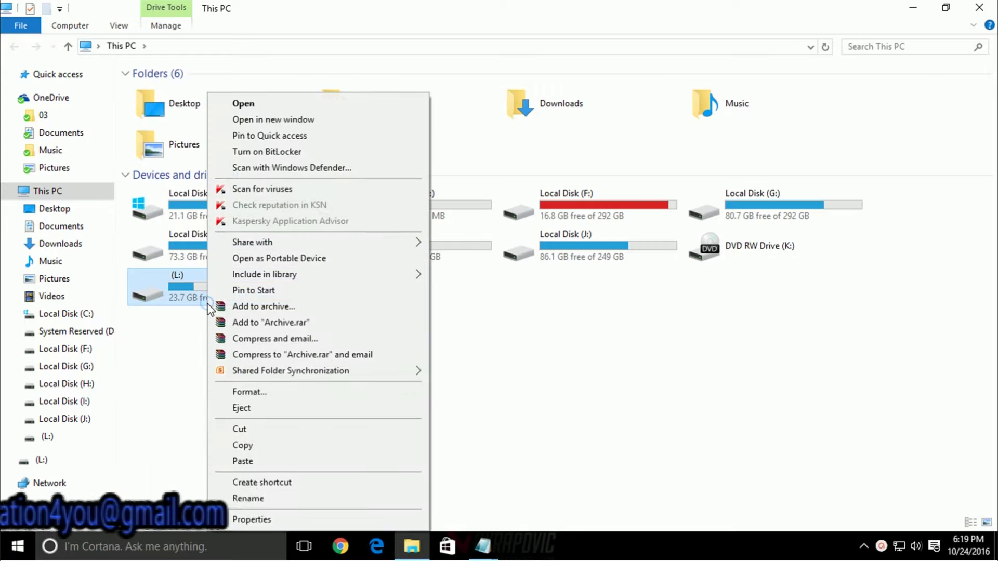
# - Open drive L: and check the properties and contents of New folder
pyautogui.click(203, 323)
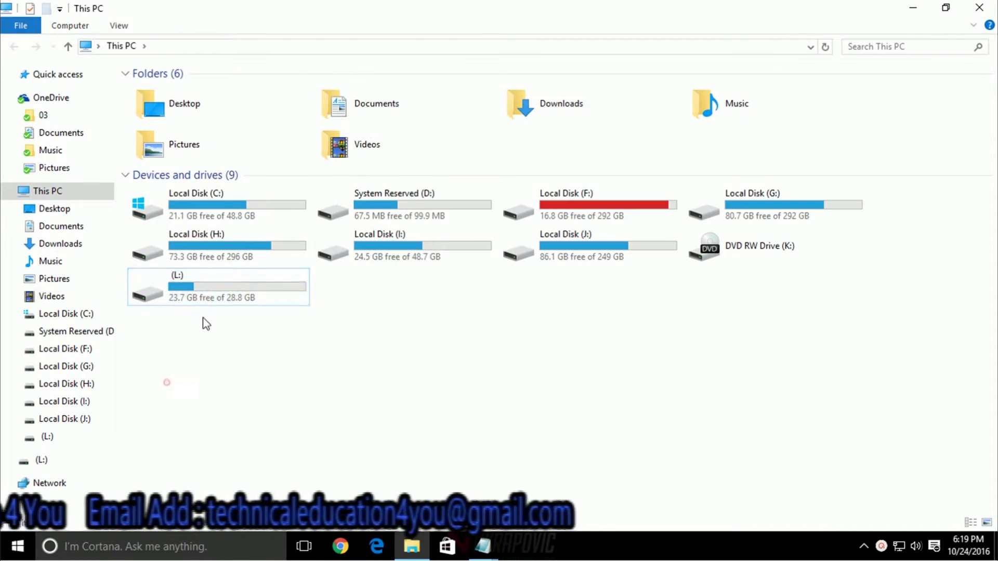
pyautogui.doubleClick(210, 301)
pyautogui.rightClick(164, 95)
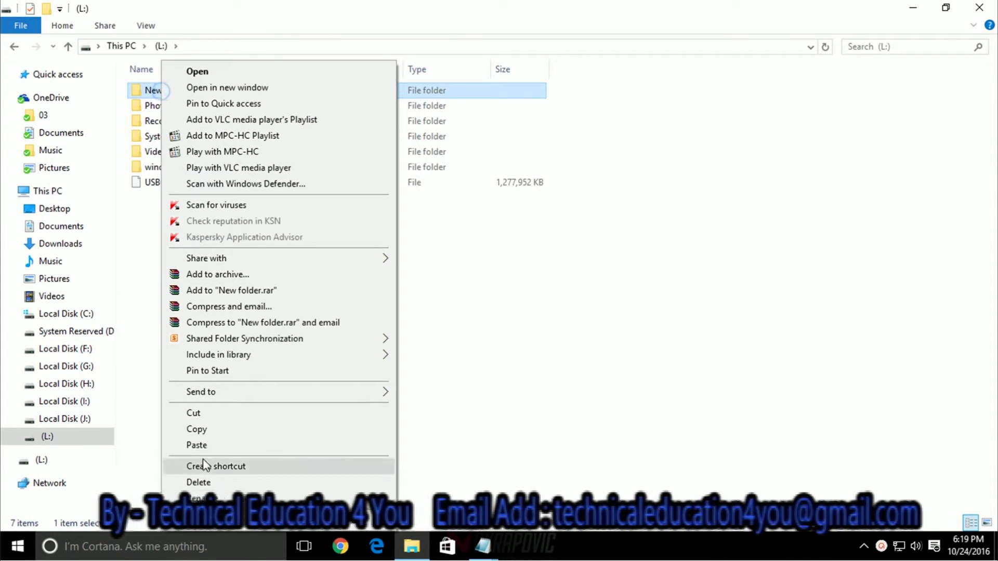
pyautogui.click(219, 521)
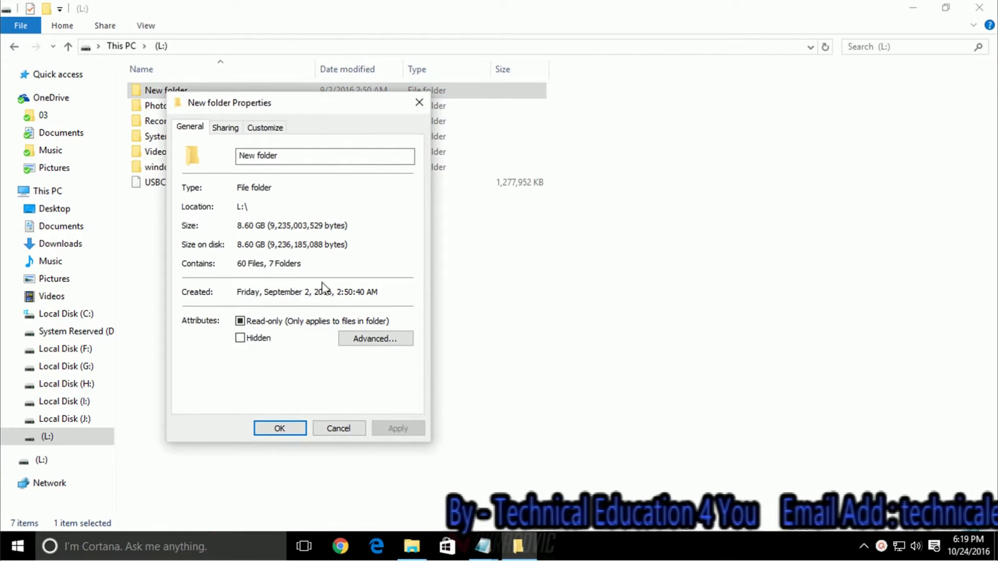
pyautogui.click(267, 428)
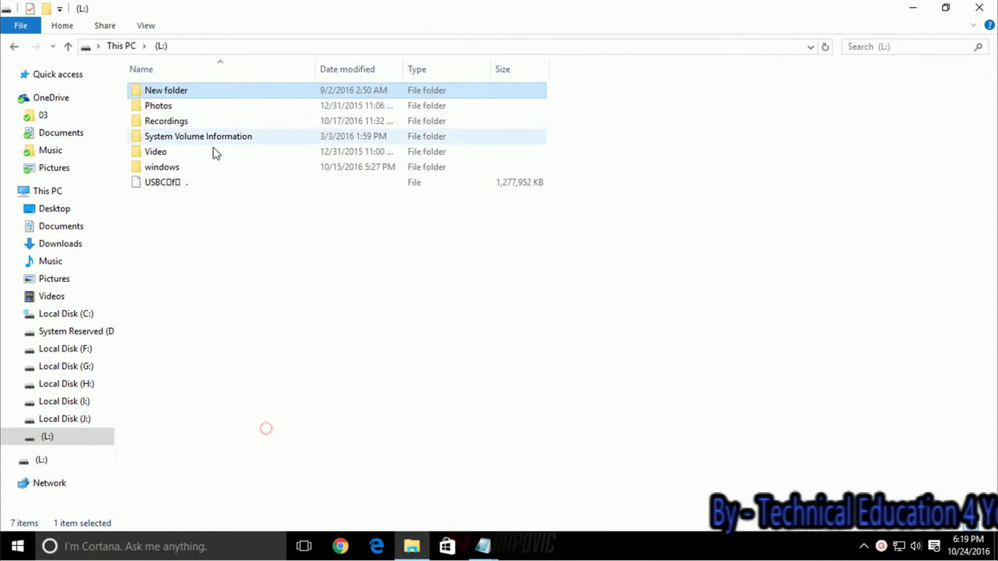
pyautogui.doubleClick(195, 93)
pyautogui.scroll(-3, 499, 286)
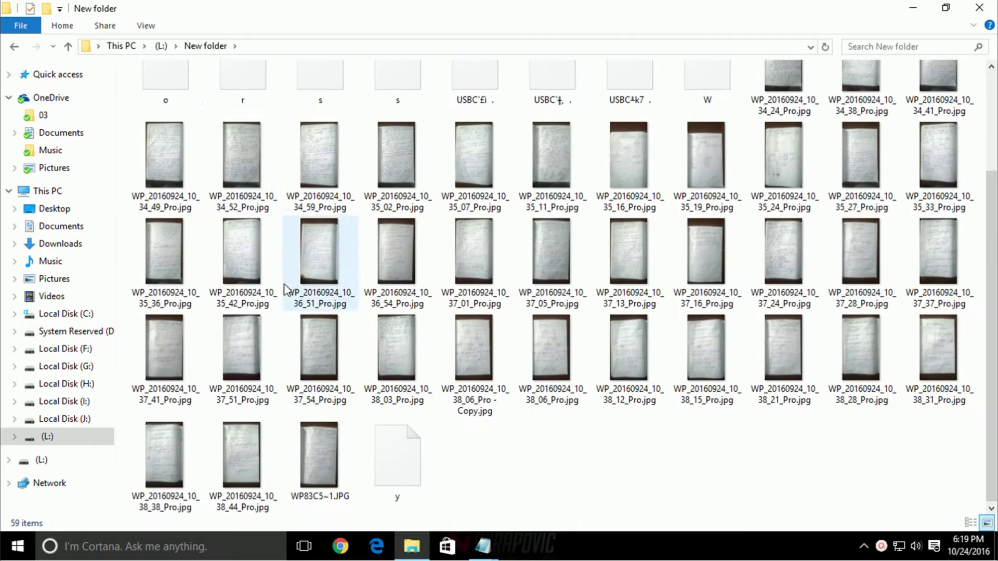
pyautogui.click(15, 46)
# - Check the properties and contents of the windows folder on drive L:, and return to This PC
pyautogui.rightClick(188, 169)
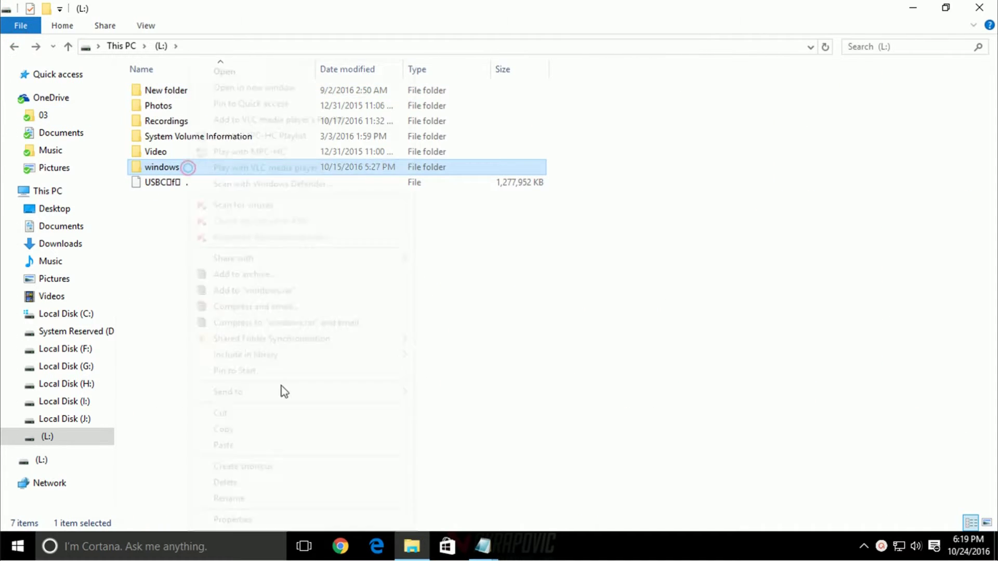
pyautogui.click(275, 520)
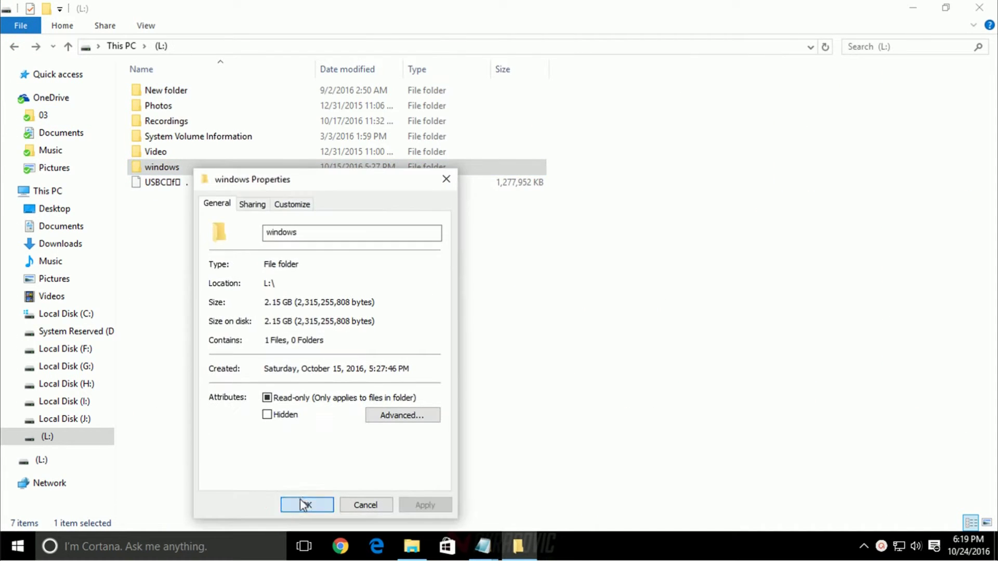
pyautogui.click(304, 504)
pyautogui.click(172, 168)
pyautogui.click(211, 230)
pyautogui.click(199, 173)
pyautogui.doubleClick(200, 173)
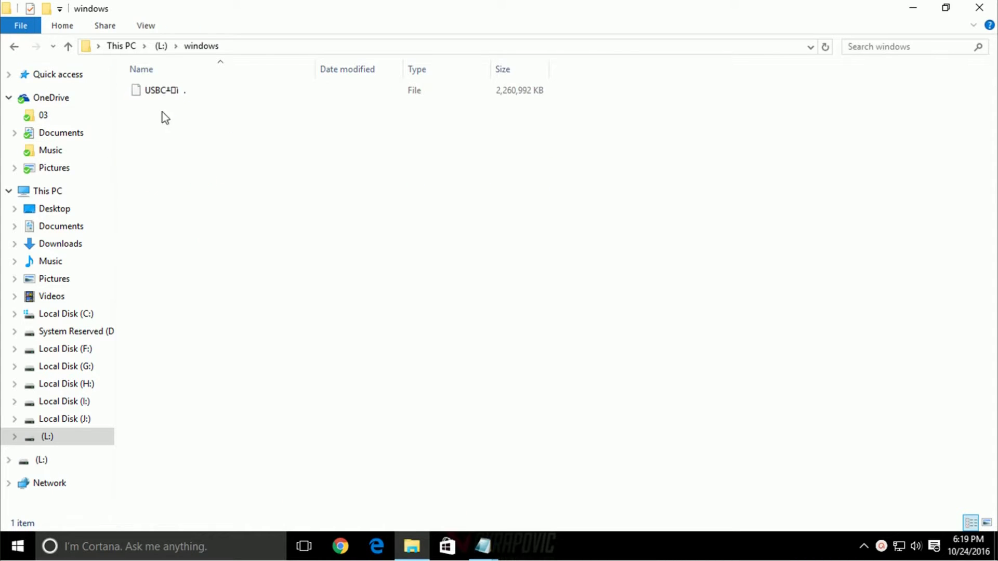
pyautogui.click(14, 46)
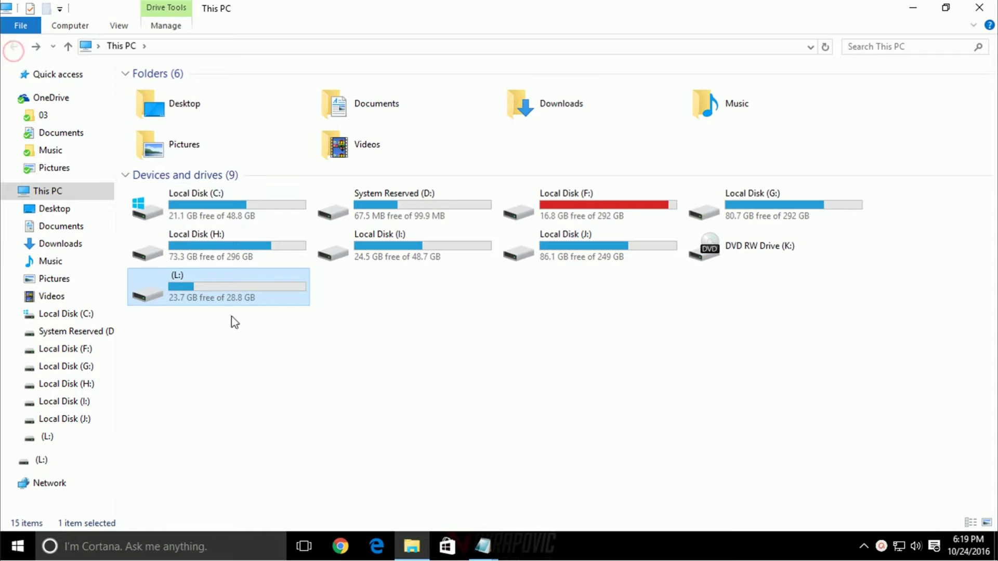
# - View the properties of drive L:
pyautogui.rightClick(221, 279)
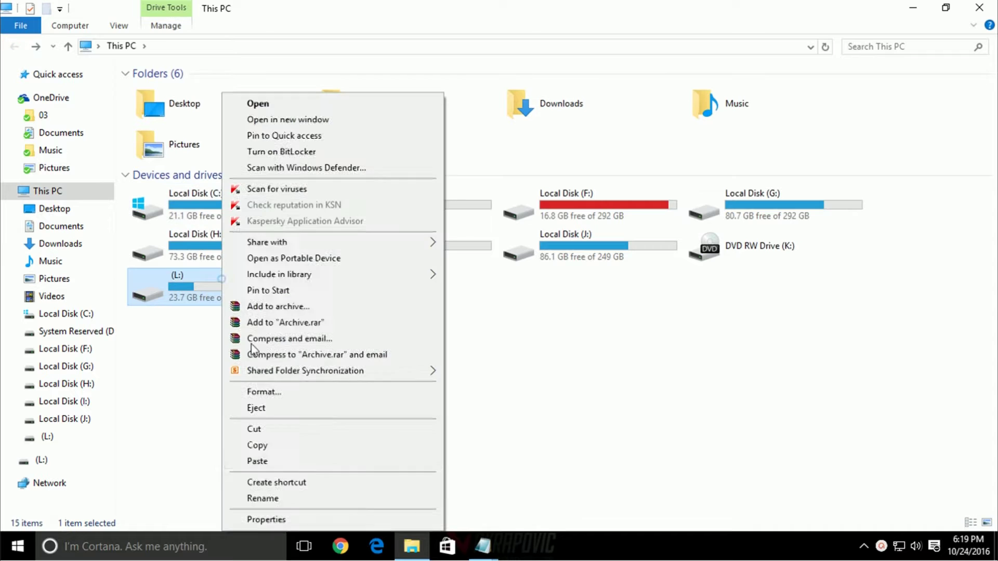
pyautogui.click(296, 519)
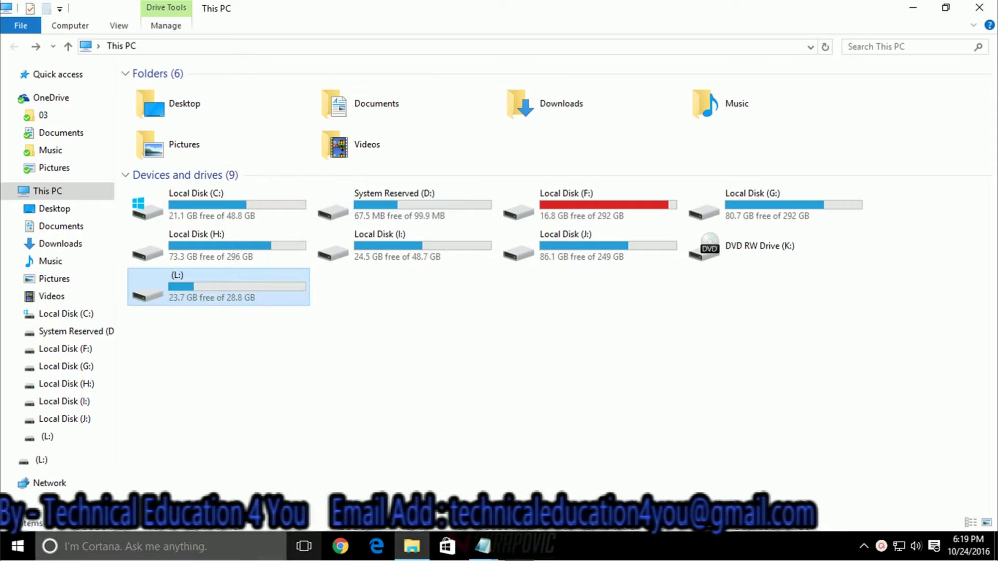
# - Quick-format drive L: as FAT32 with a 64-kilobyte allocation unit and close the format dialog
pyautogui.rightClick(258, 292)
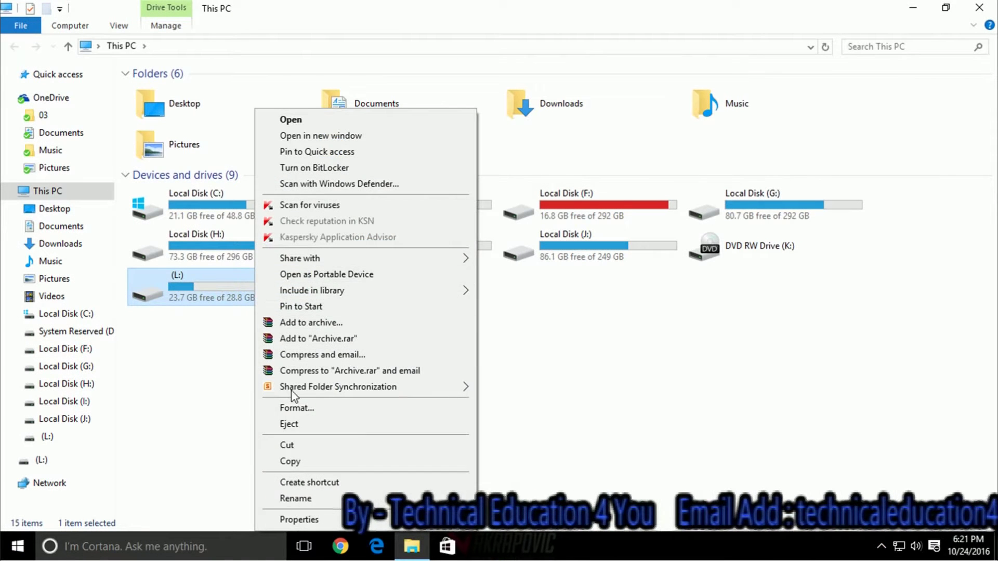
pyautogui.click(291, 407)
pyautogui.click(155, 445)
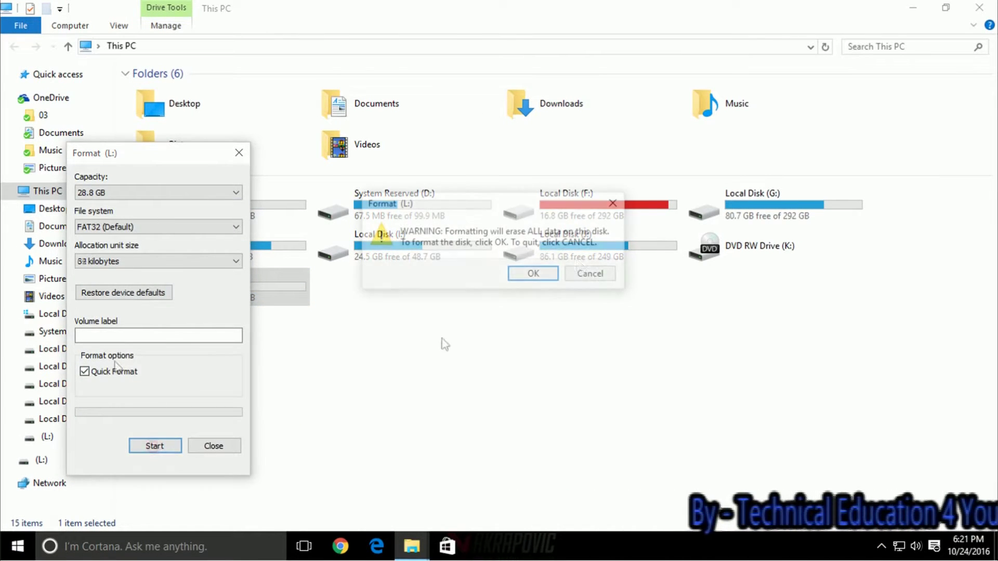
pyautogui.click(533, 274)
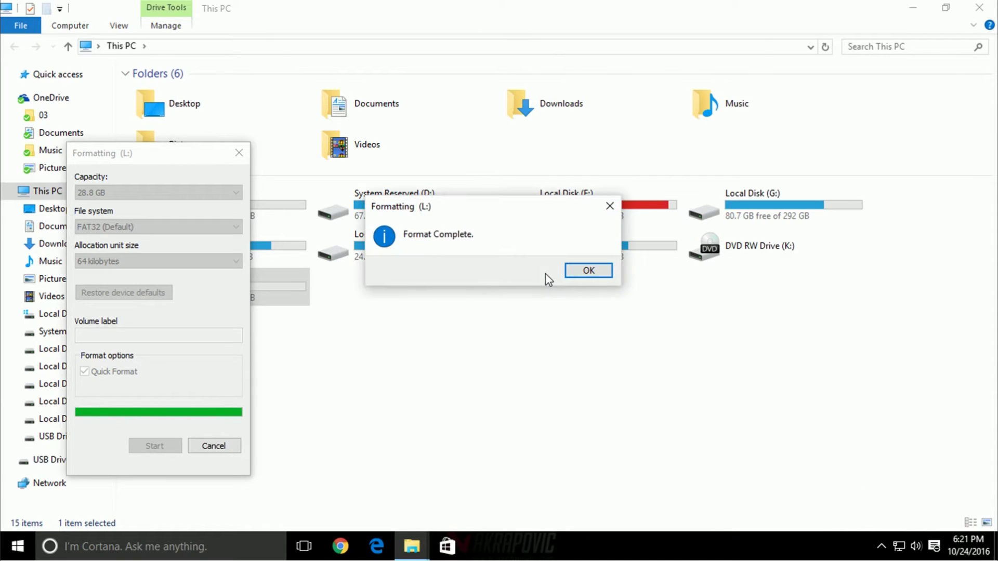
pyautogui.click(601, 274)
pyautogui.click(190, 442)
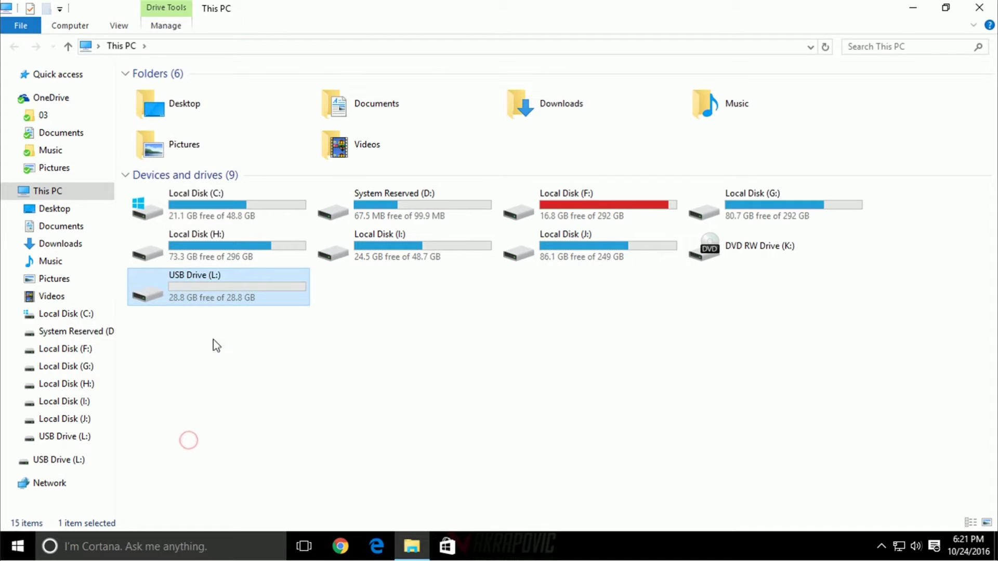
# - Check the contents of the formatted USB drive L:, return to This PC and minimize the window
pyautogui.doubleClick(213, 299)
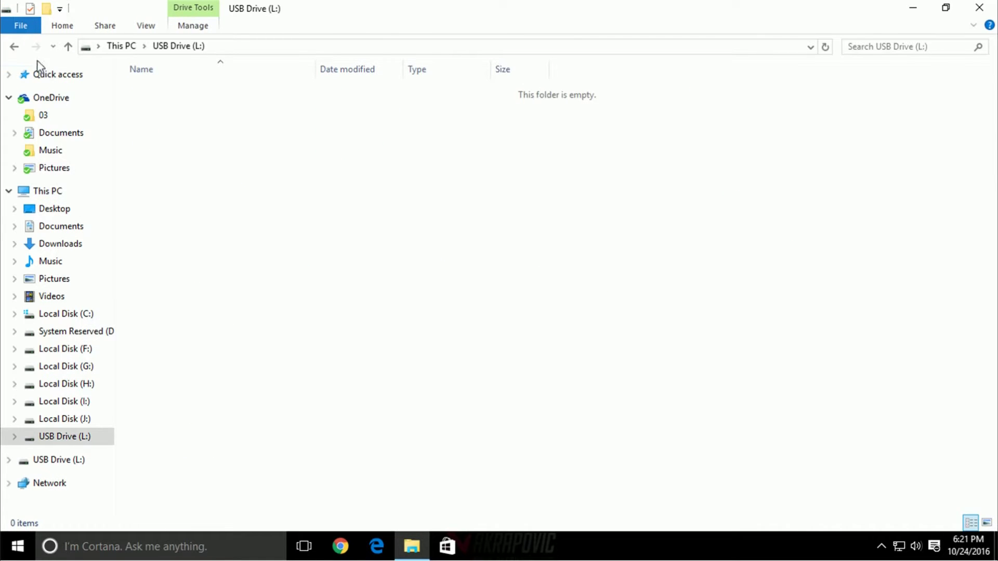
pyautogui.click(14, 47)
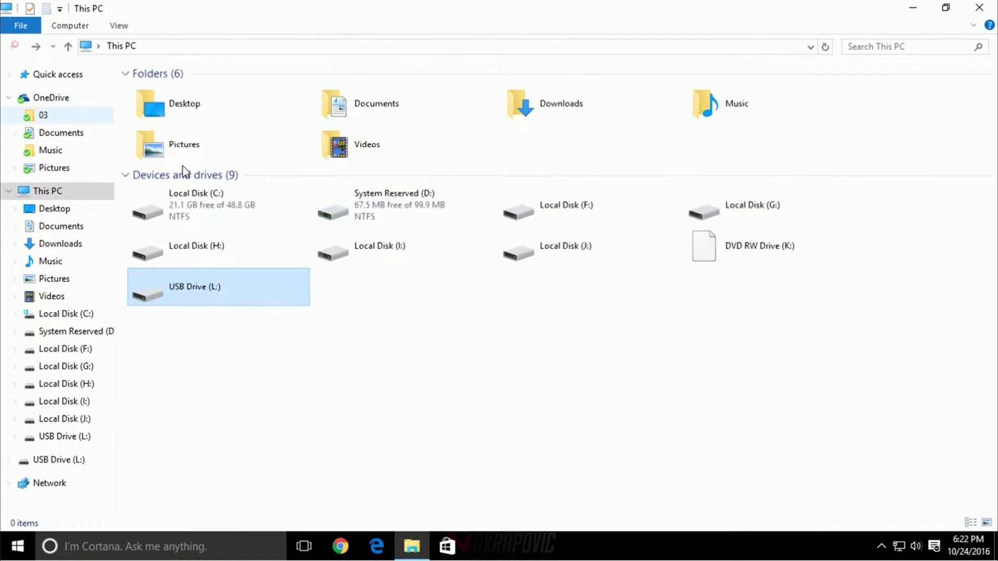
pyautogui.click(926, 7)
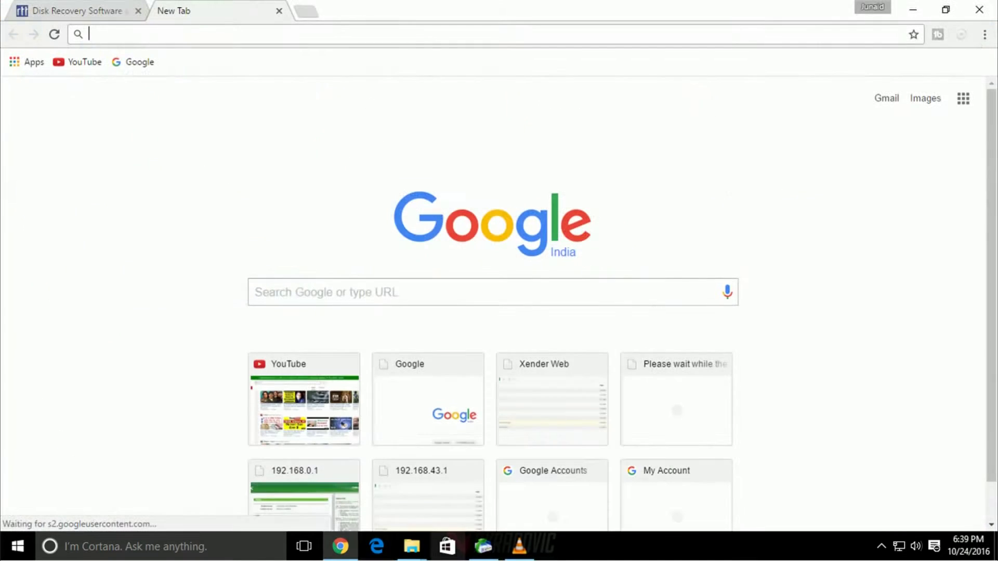
# - Search Google for "rstudio recovery" and open the R-Tools Technology data recovery website
pyautogui.click(125, 61)
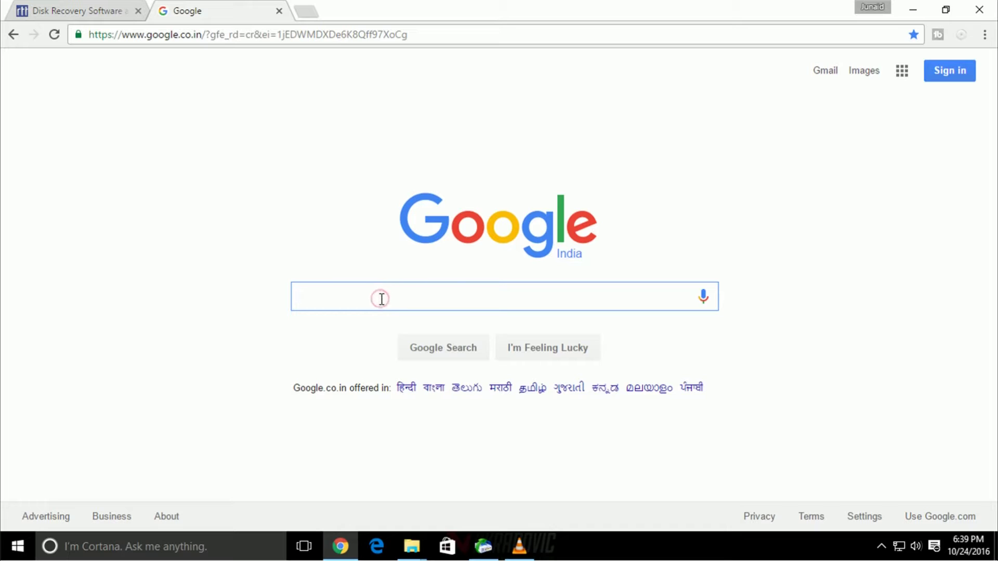
pyautogui.write('R')
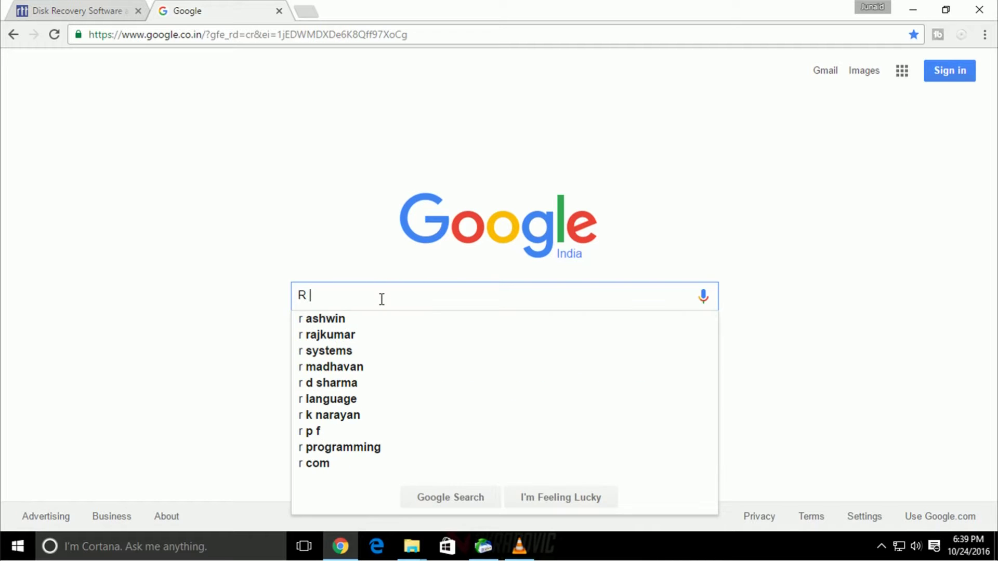
pyautogui.write(' studio')
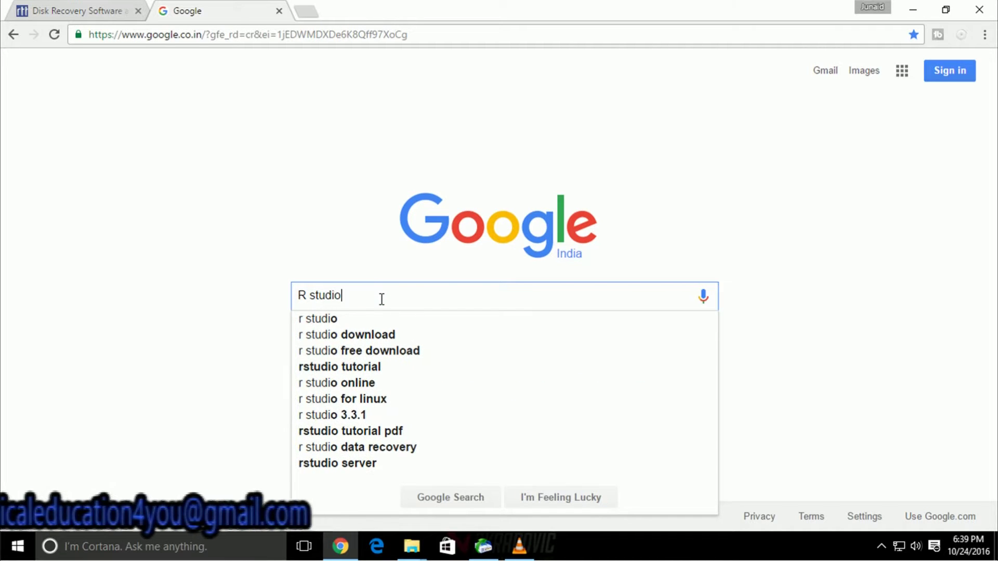
pyautogui.write(' re')
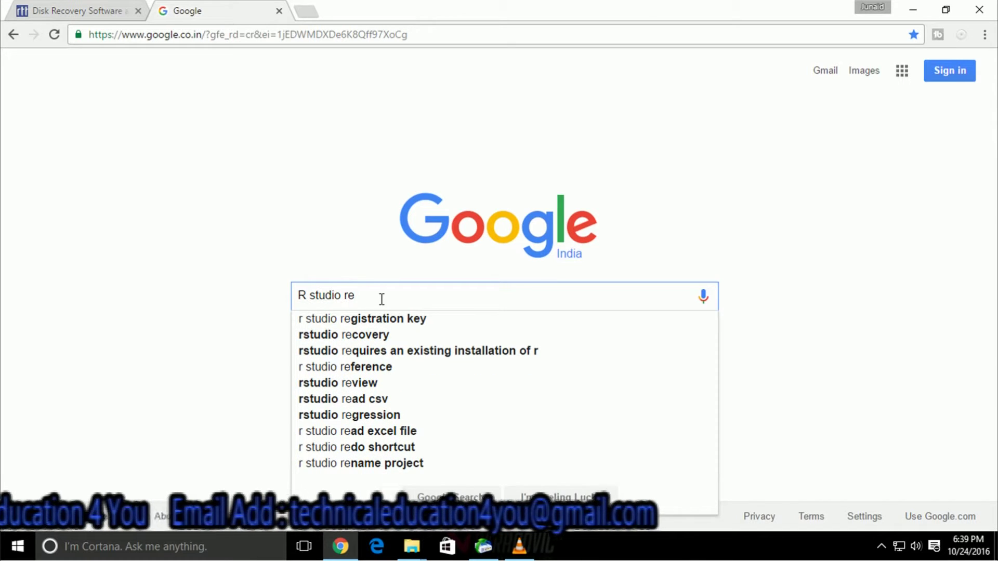
pyautogui.click(376, 335)
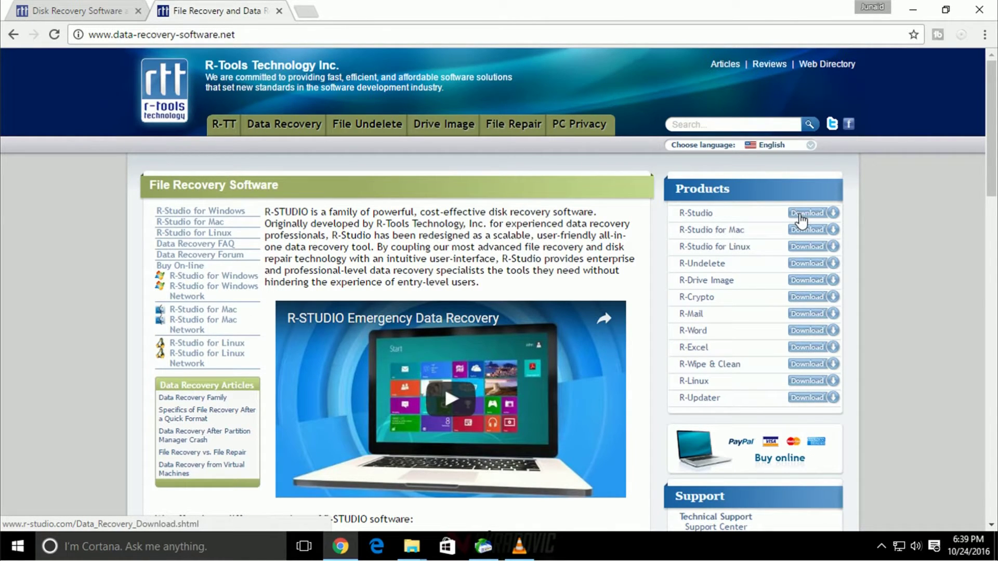
# - Start downloading the R-Studio for Windows installer RStudio8.exe as a numbered duplicate, and cancel the download
pyautogui.scroll(-4, 486, 264)
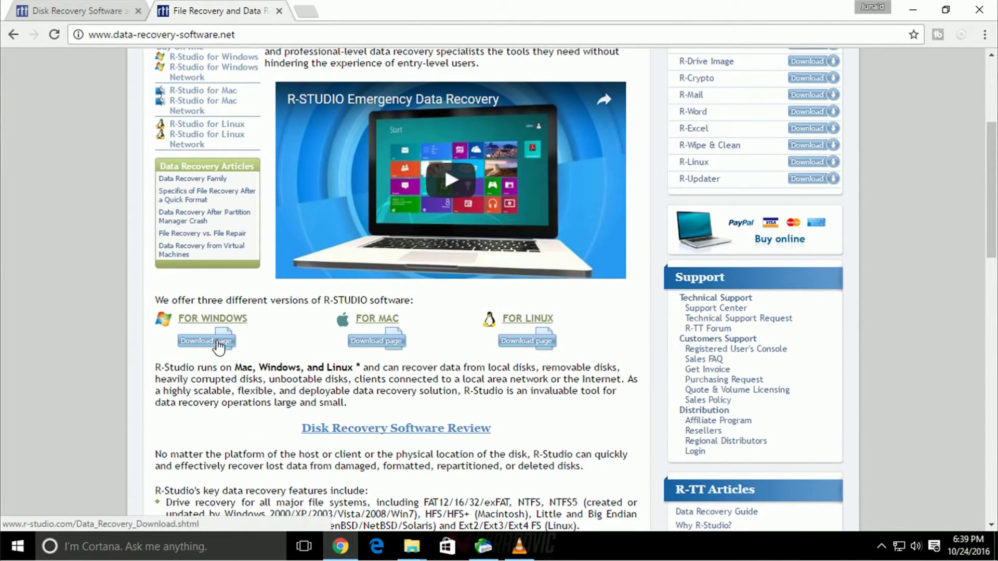
pyautogui.click(220, 345)
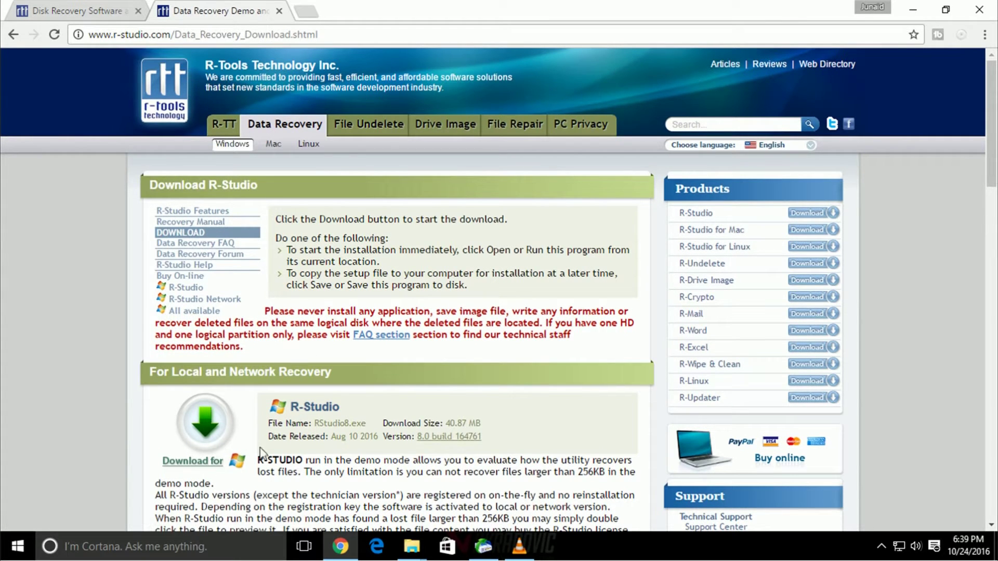
pyautogui.click(212, 463)
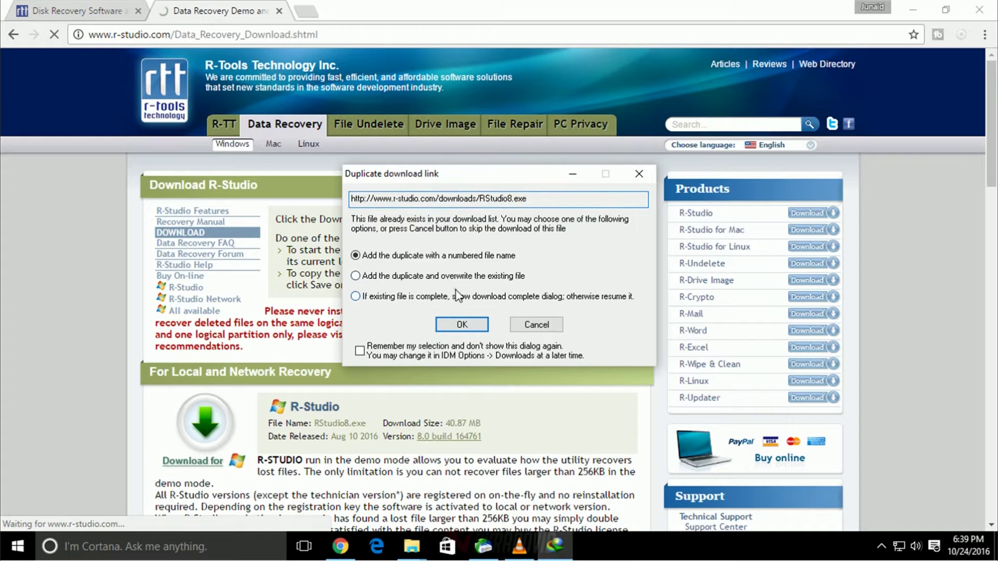
pyautogui.click(462, 325)
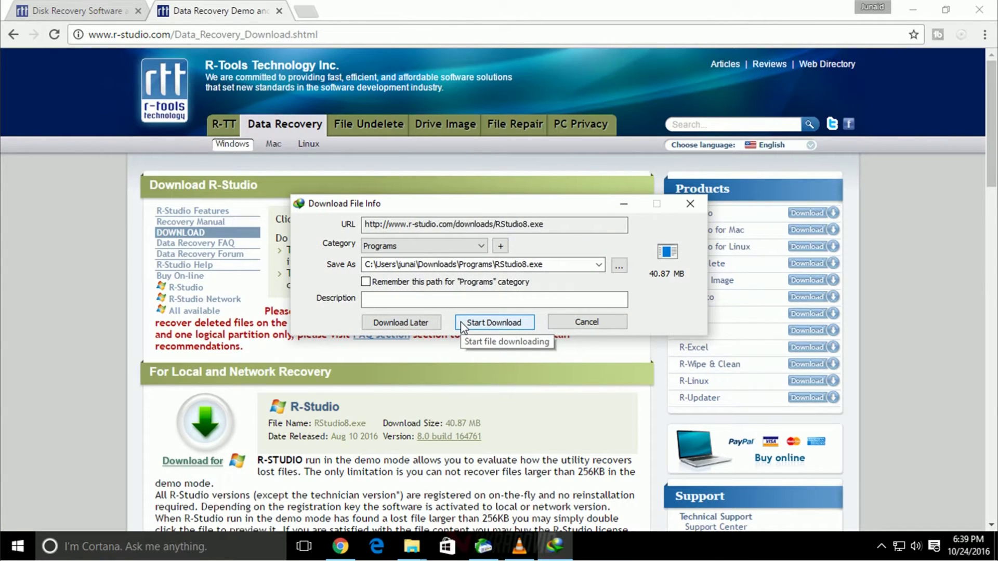
pyautogui.click(460, 321)
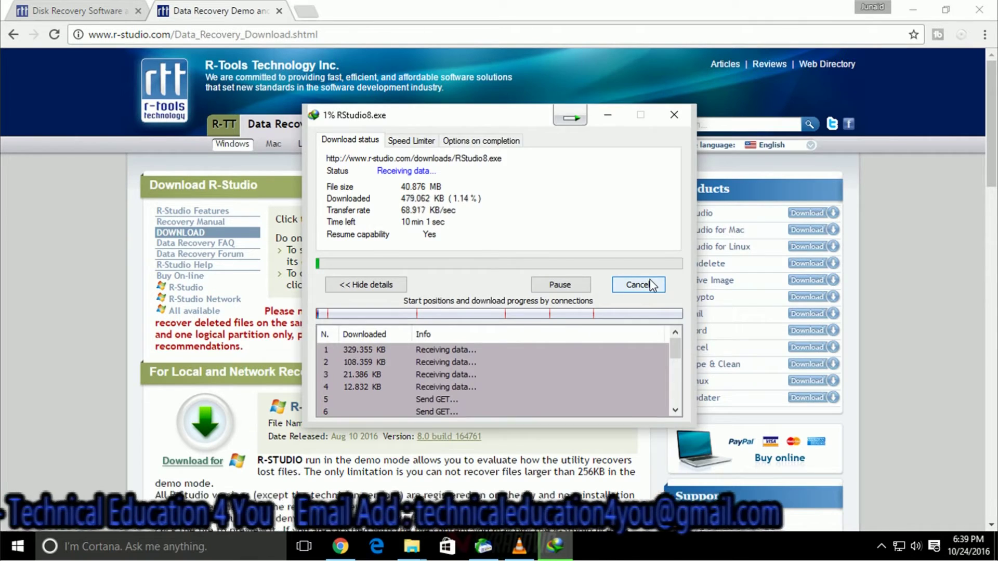
pyautogui.click(645, 284)
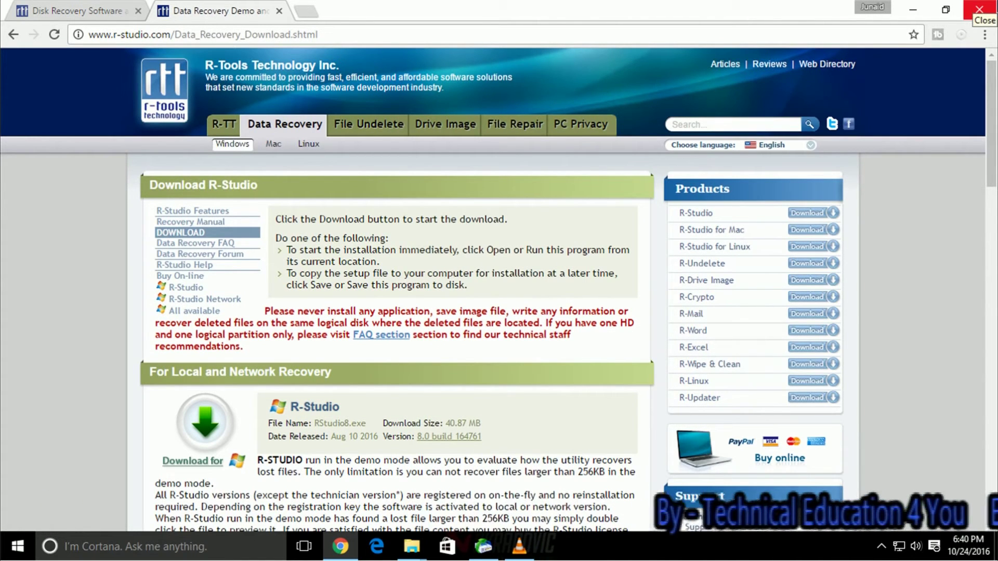
# - Close the browser and refresh the desktop
pyautogui.click(979, 10)
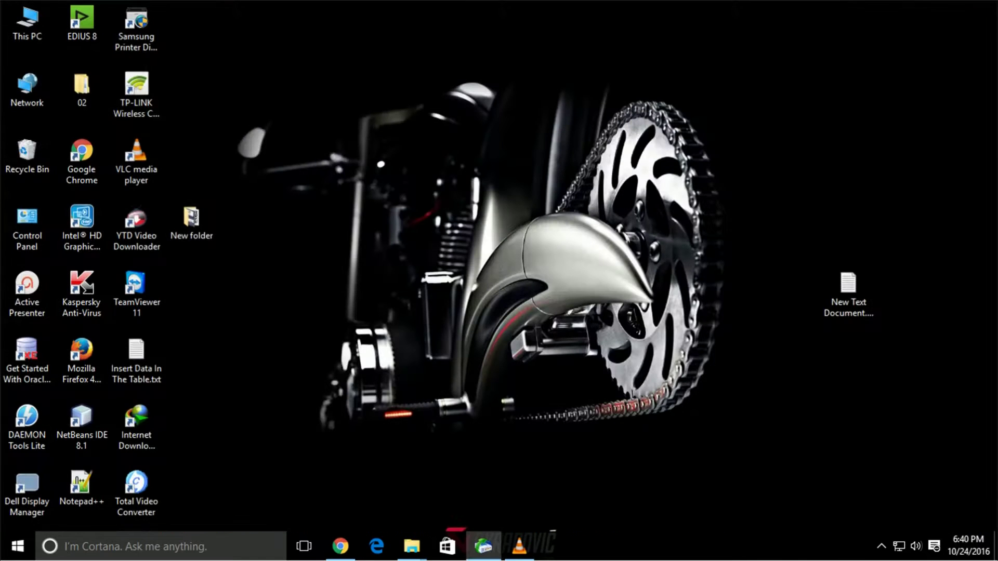
pyautogui.rightClick(490, 216)
pyautogui.click(537, 262)
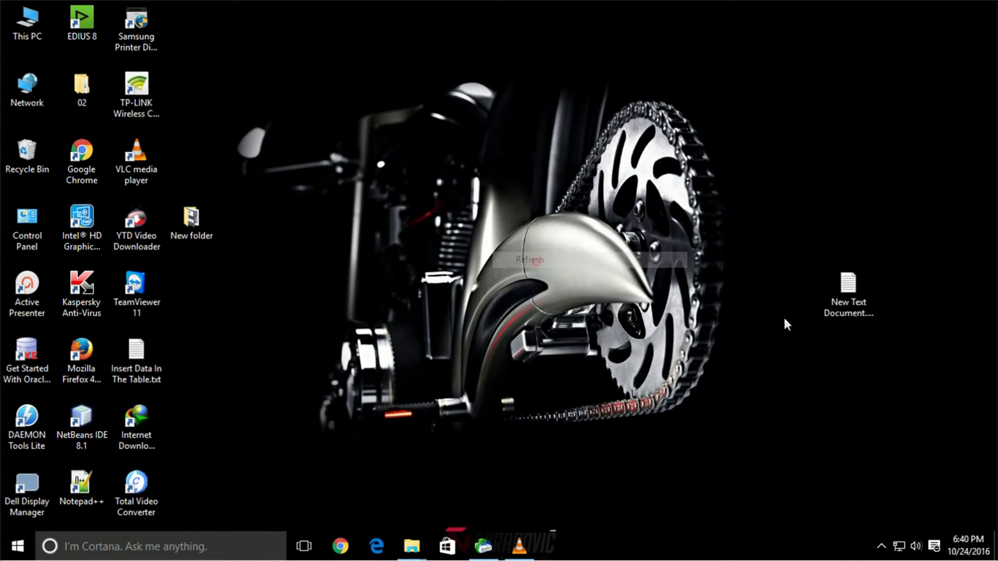
# - Launch R-Studio from the list of installed apps and maximize its window
pyautogui.click(13, 552)
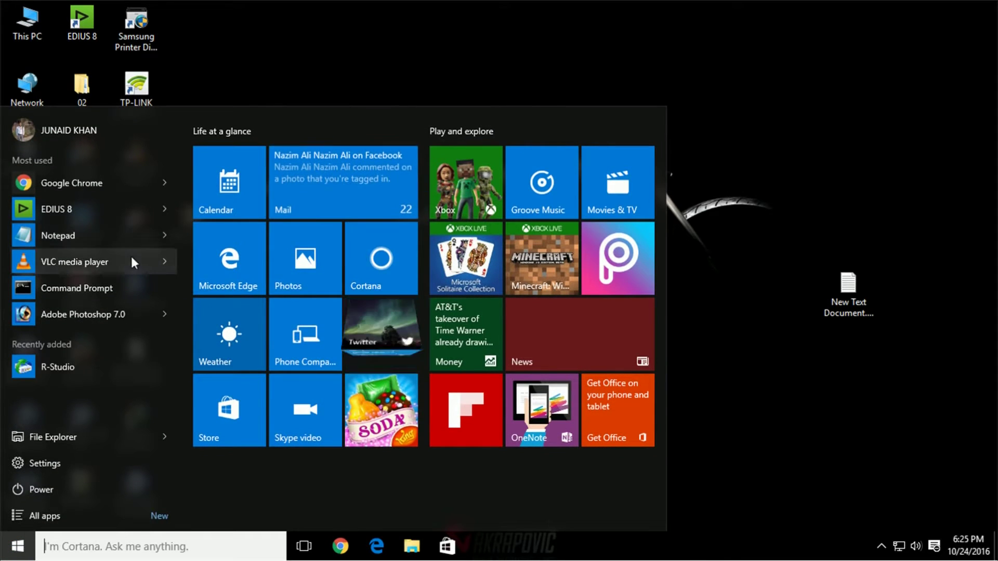
pyautogui.click(94, 509)
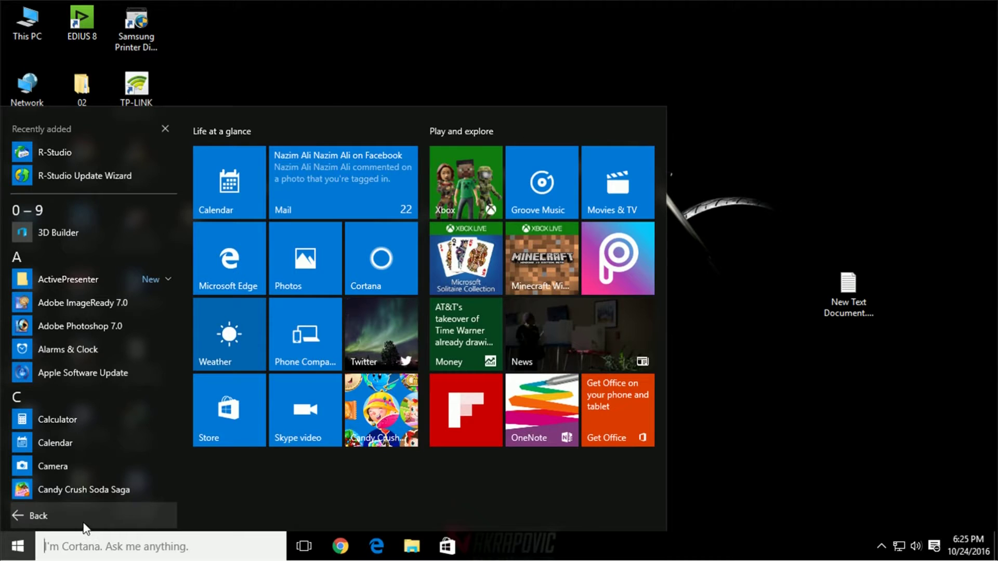
pyautogui.click(79, 161)
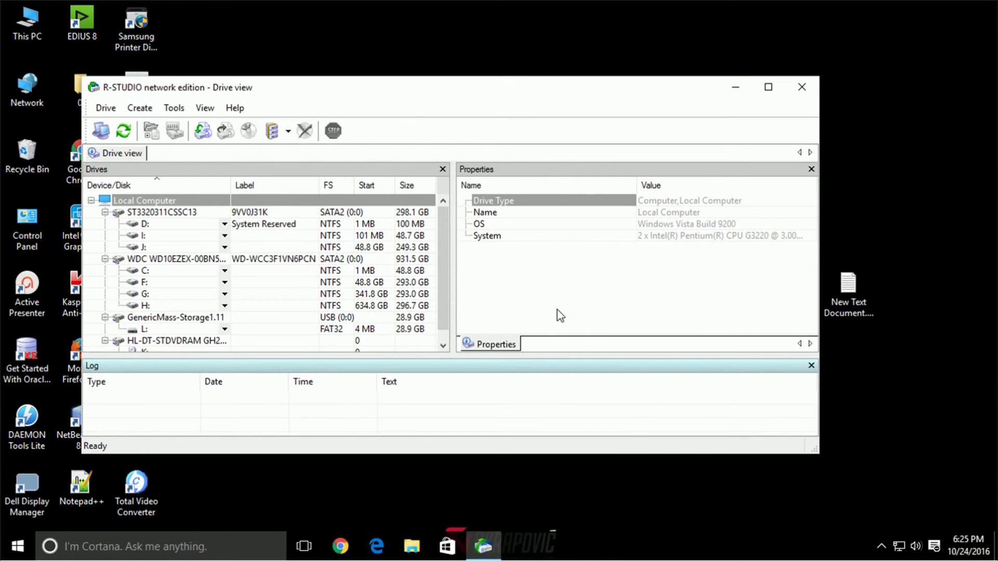
pyautogui.click(768, 87)
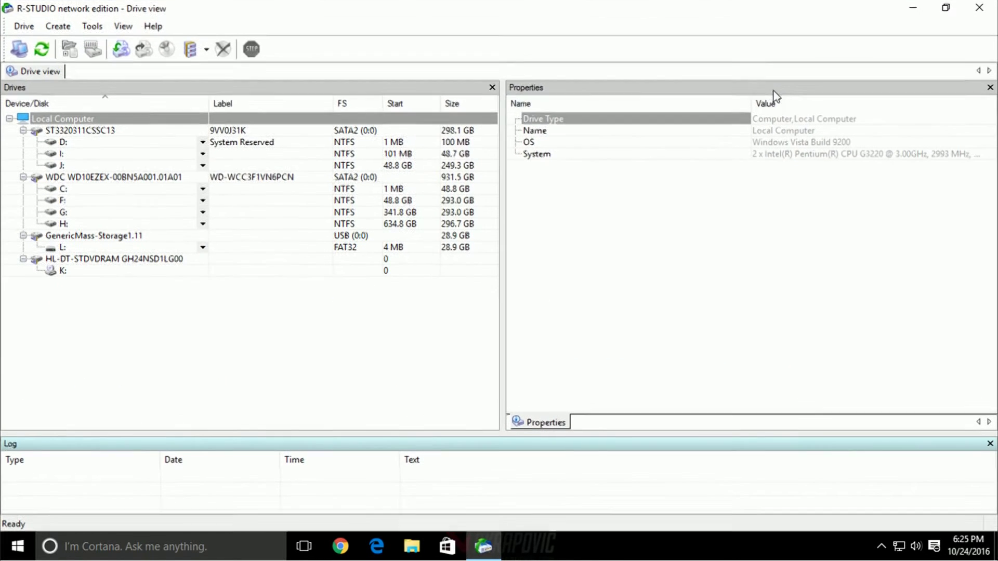
# - Check USB Drive (L:) among the drives in File Explorer's This PC view, and return to R-Studio
pyautogui.click(145, 265)
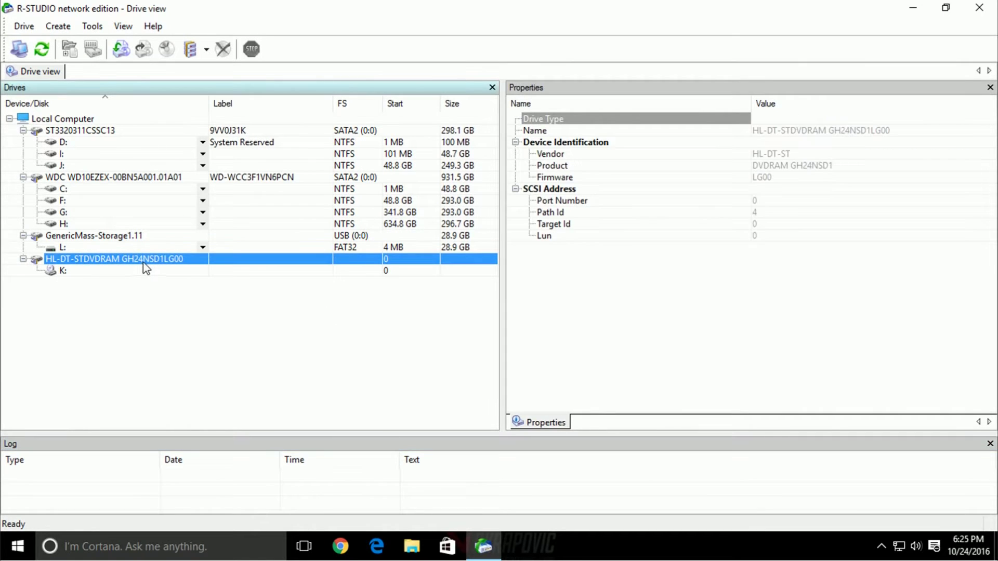
pyautogui.press('super')
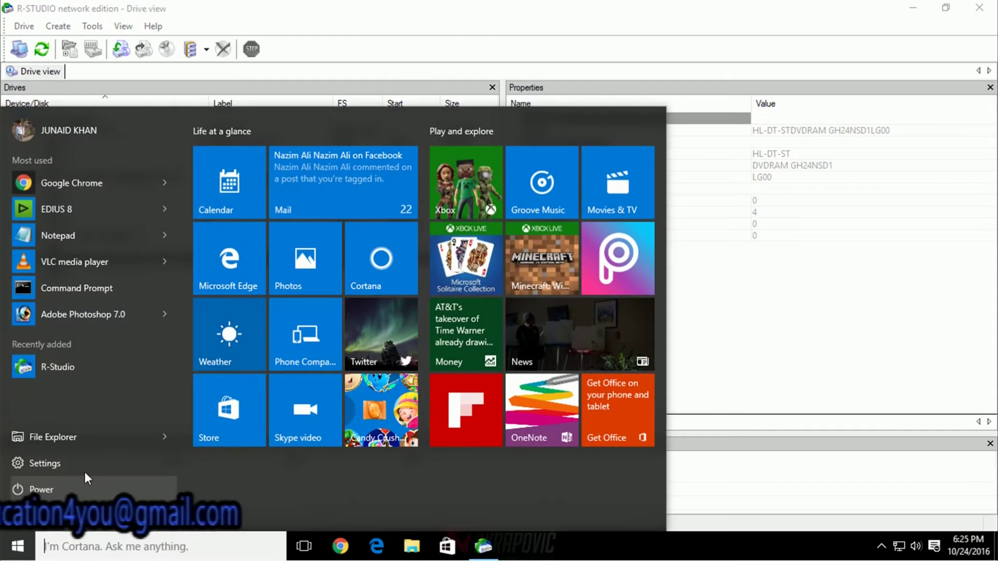
pyautogui.click(40, 440)
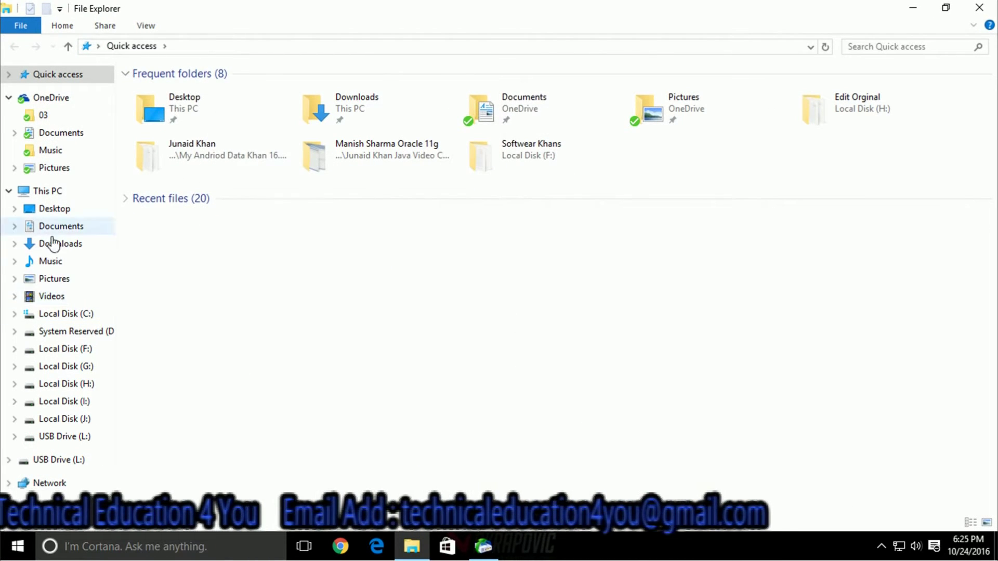
pyautogui.click(52, 191)
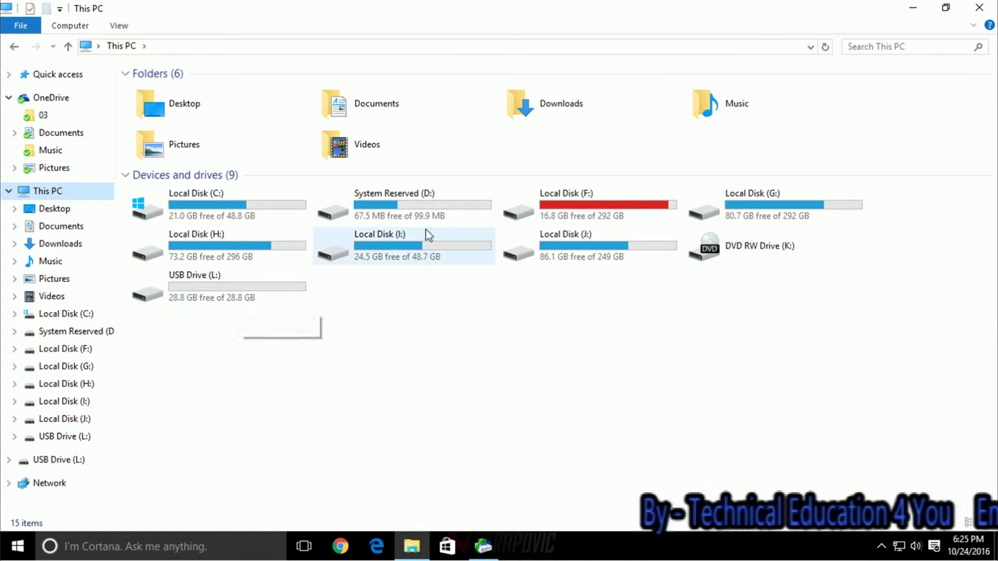
pyautogui.click(256, 283)
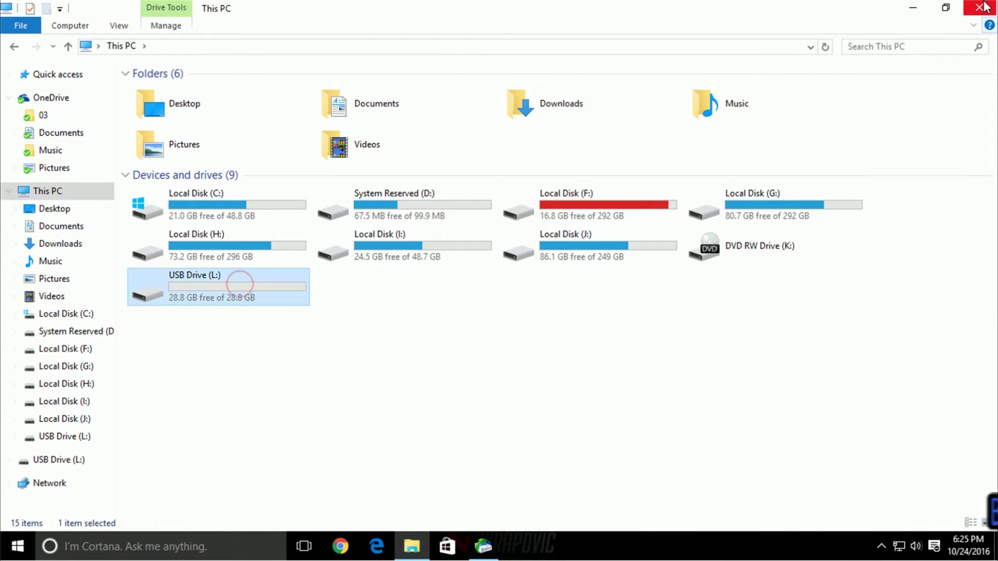
pyautogui.click(913, 7)
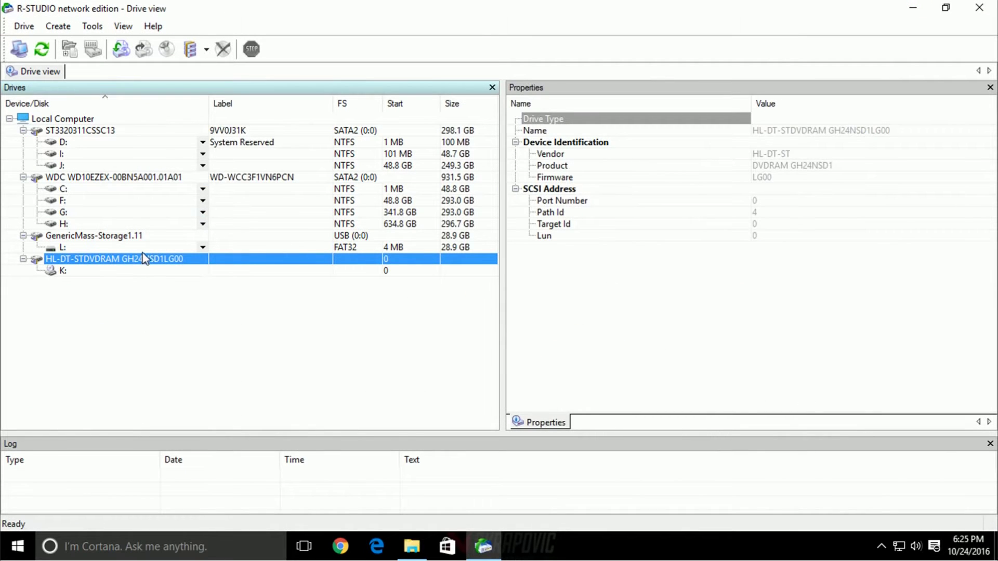
# - Scan drive L: on the GenericMass-Storage device, saving the scan information as L1.scn in the Recovery Data folder on Local Disk (H:)
pyautogui.click(143, 239)
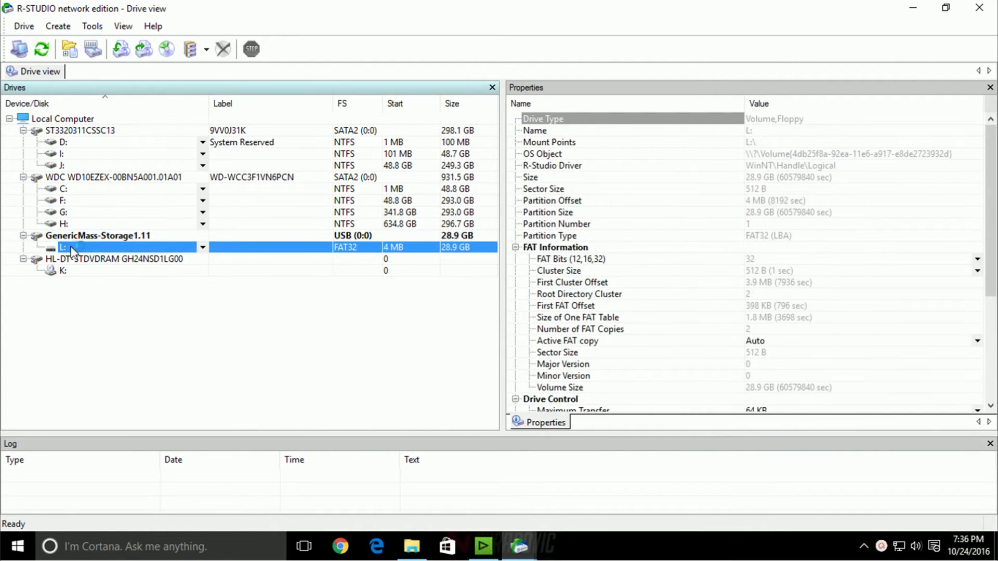
pyautogui.rightClick(79, 248)
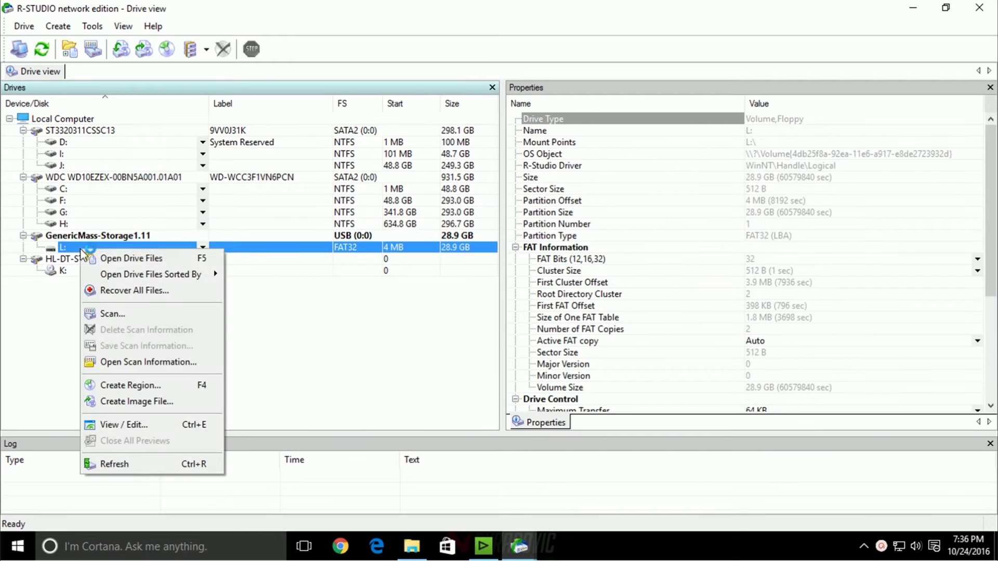
pyautogui.click(111, 314)
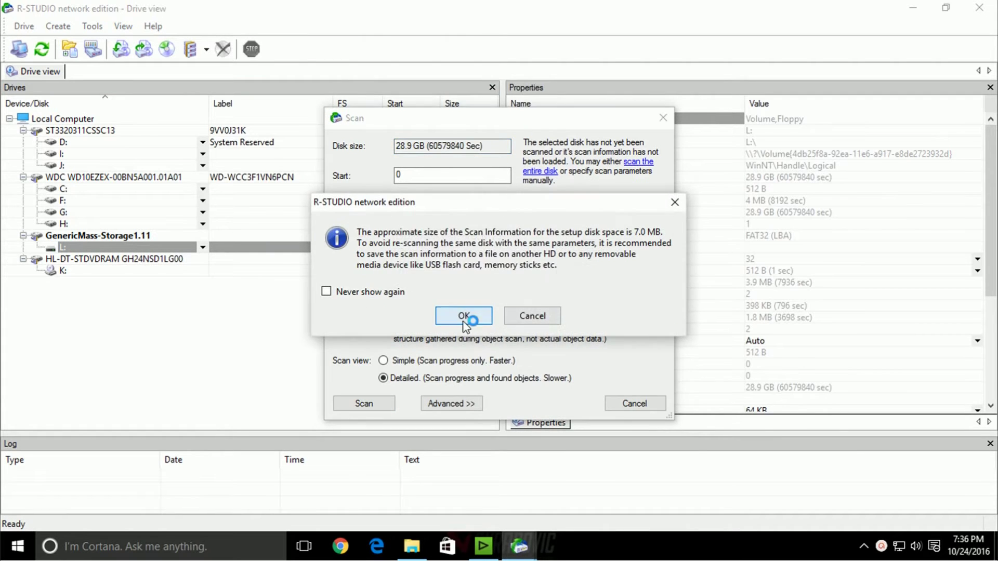
pyautogui.click(464, 317)
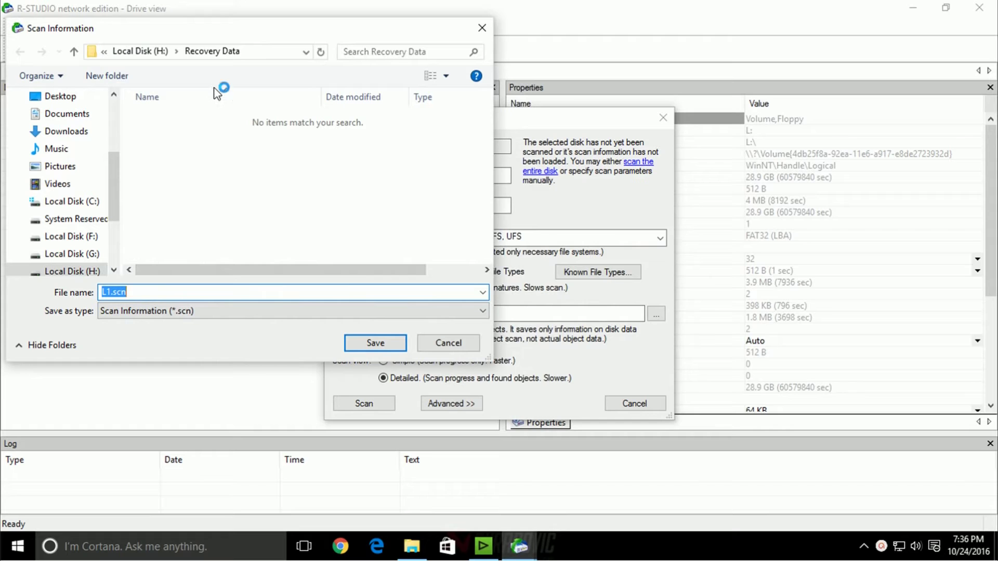
pyautogui.click(83, 271)
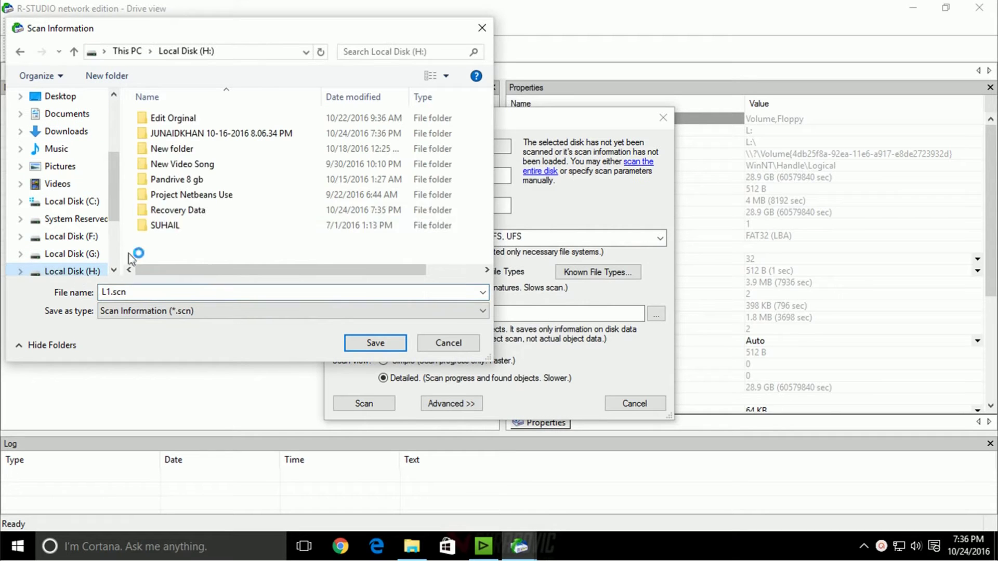
pyautogui.doubleClick(187, 210)
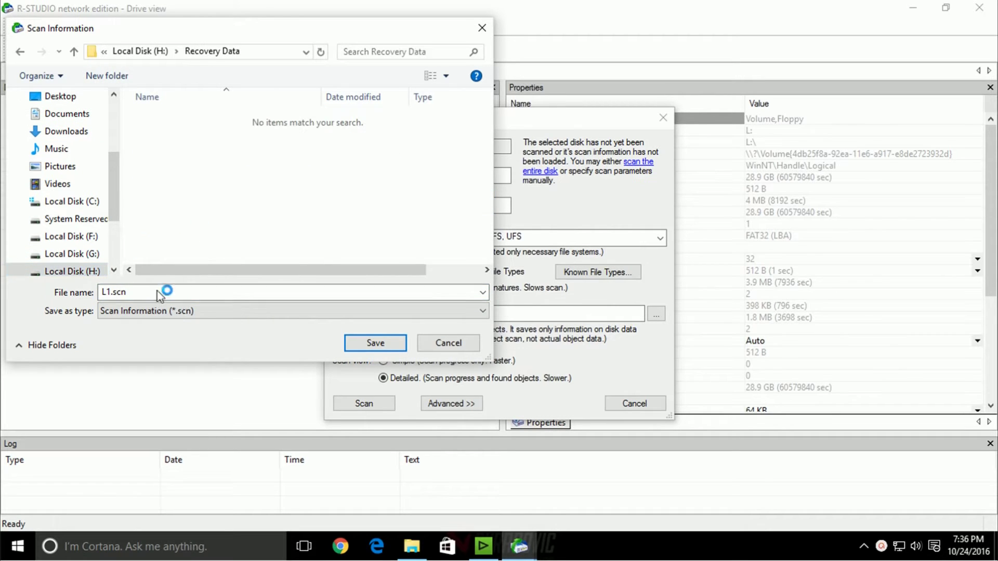
pyautogui.click(380, 344)
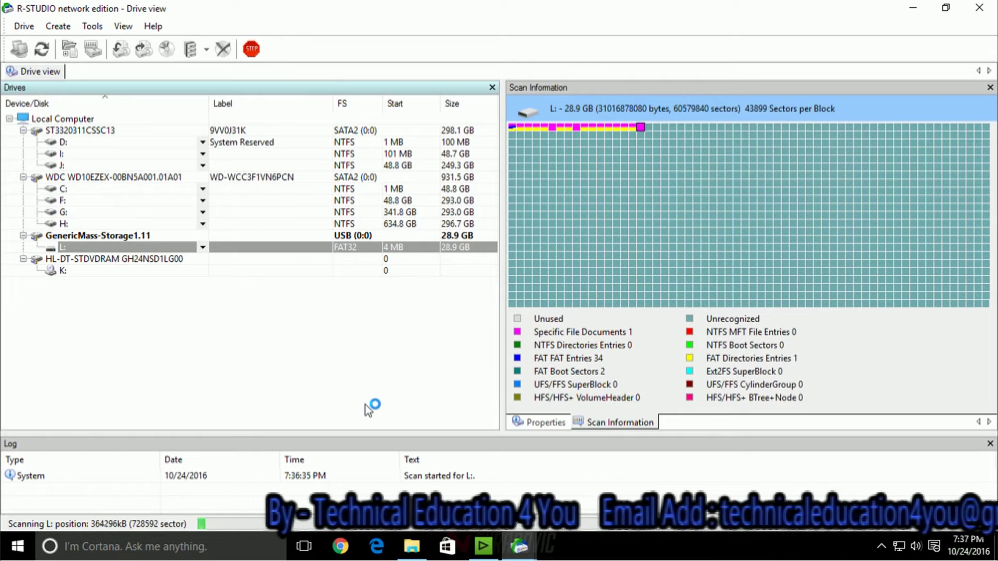
pyautogui.click(881, 546)
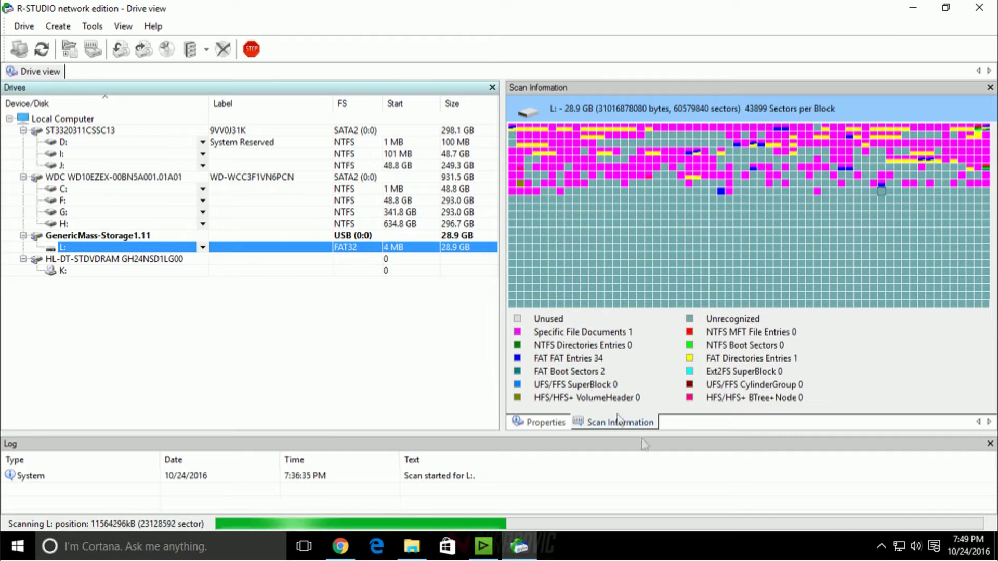
pyautogui.click(881, 546)
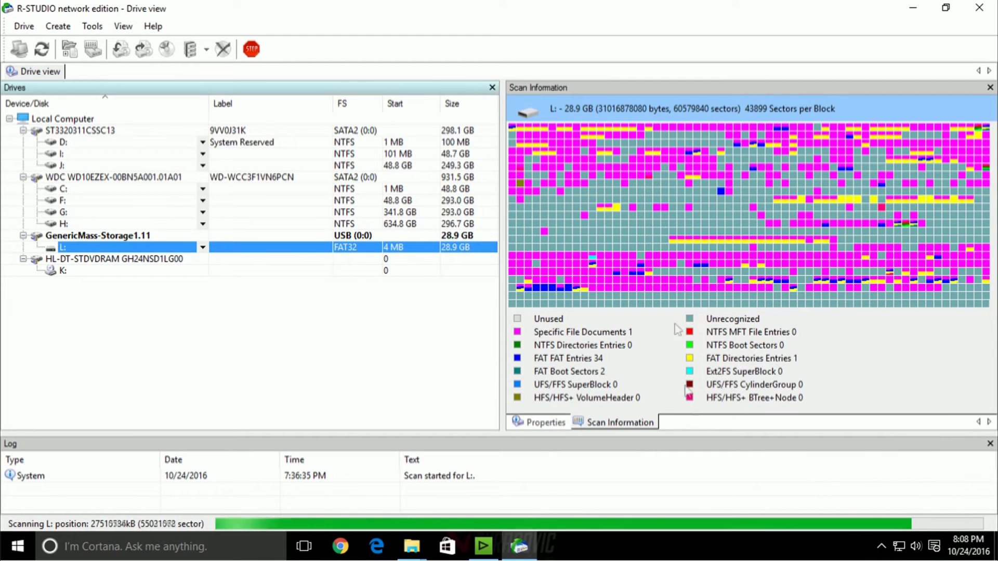
pyautogui.moveTo(690, 285)
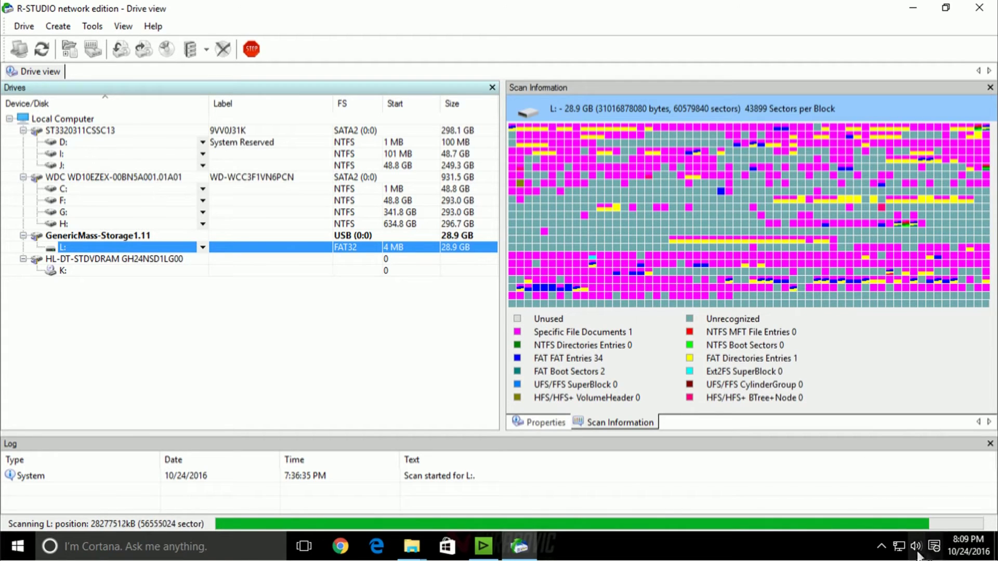
pyautogui.click(881, 545)
pyautogui.click(894, 516)
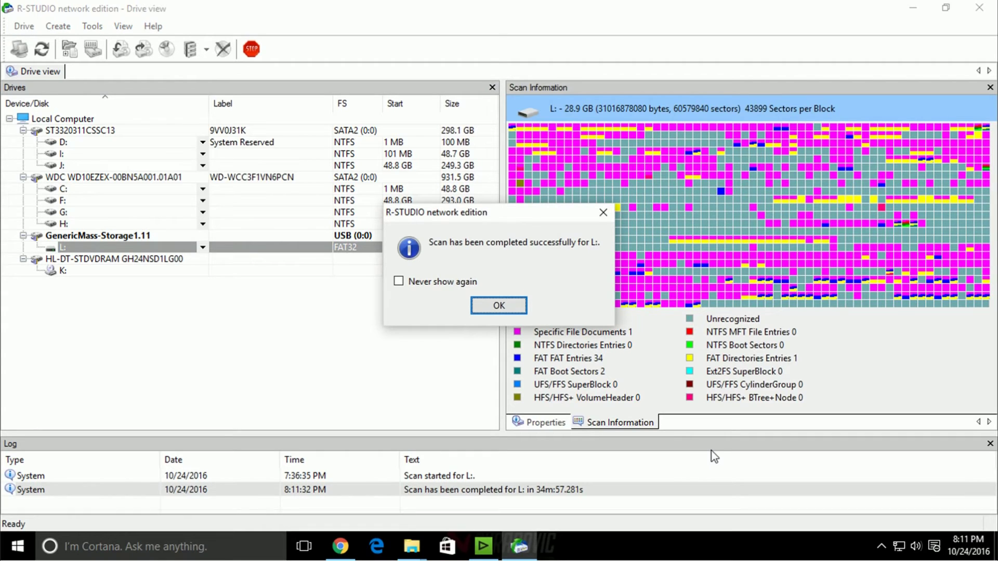
# - Dismiss the scan completion notice and open the files of the Recognized10 partition
pyautogui.click(498, 306)
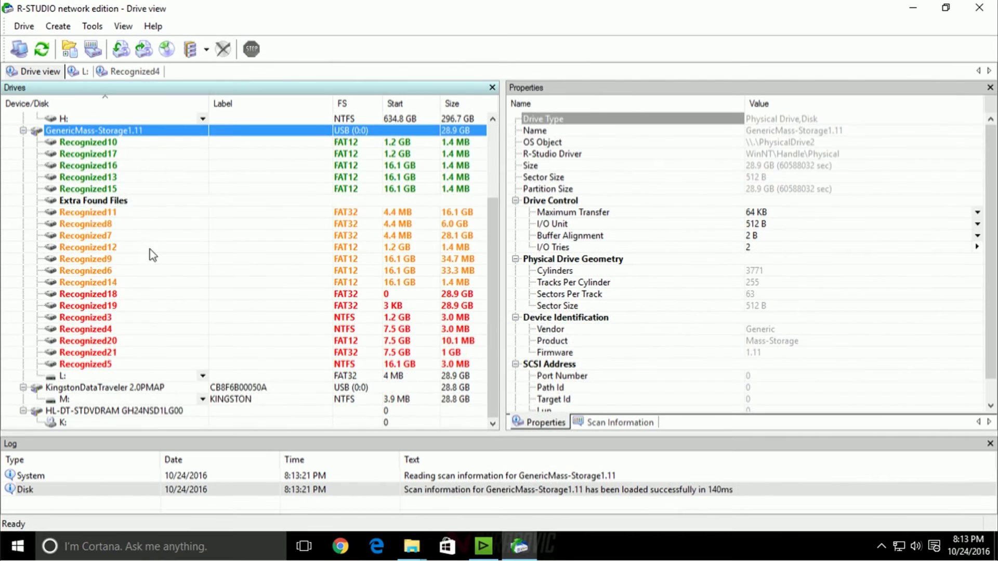
pyautogui.scroll(2, 130, 250)
pyautogui.doubleClick(88, 212)
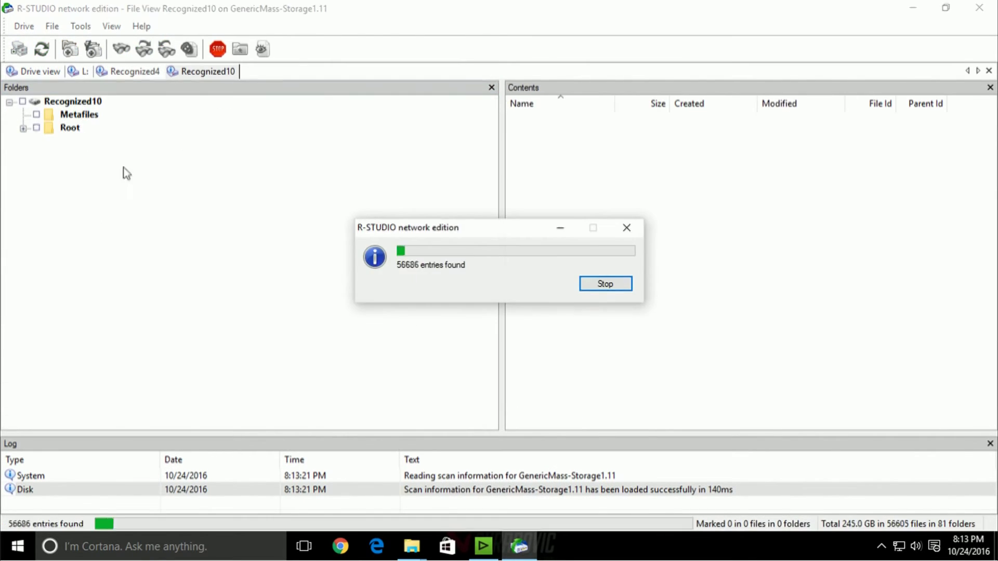
# - Browse the Root subfolders and the Metafiles folder of the Recognized10 partition
pyautogui.scroll(-5, 130, 273)
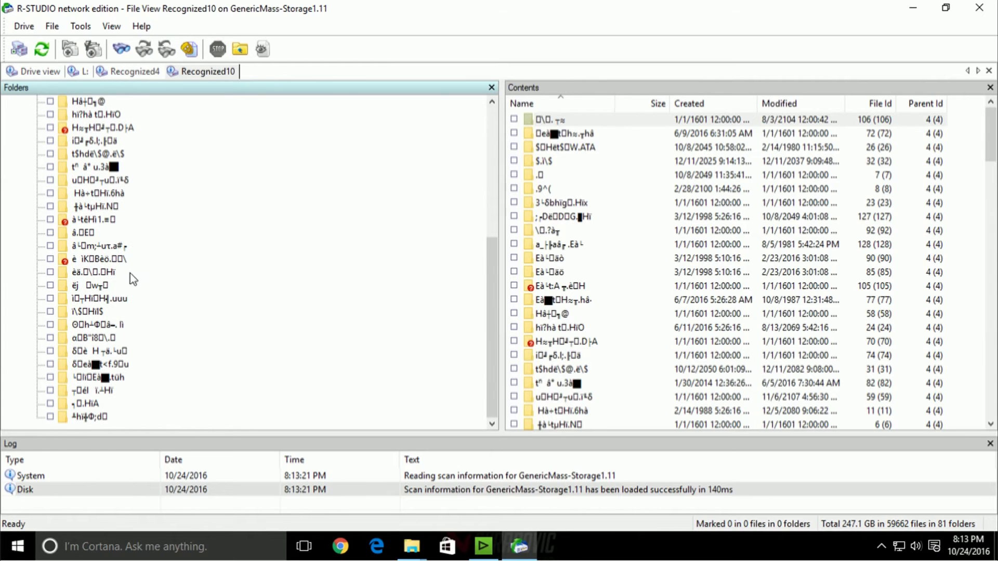
pyautogui.click(104, 297)
pyautogui.scroll(5, 112, 250)
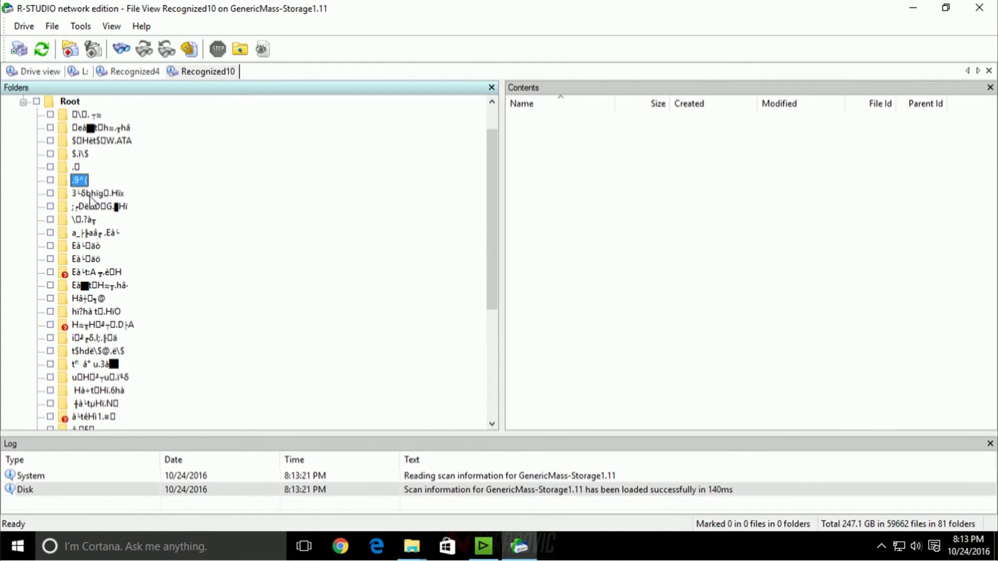
pyautogui.scroll(-5, 90, 200)
pyautogui.click(83, 401)
pyautogui.scroll(10, 83, 312)
pyautogui.click(64, 129)
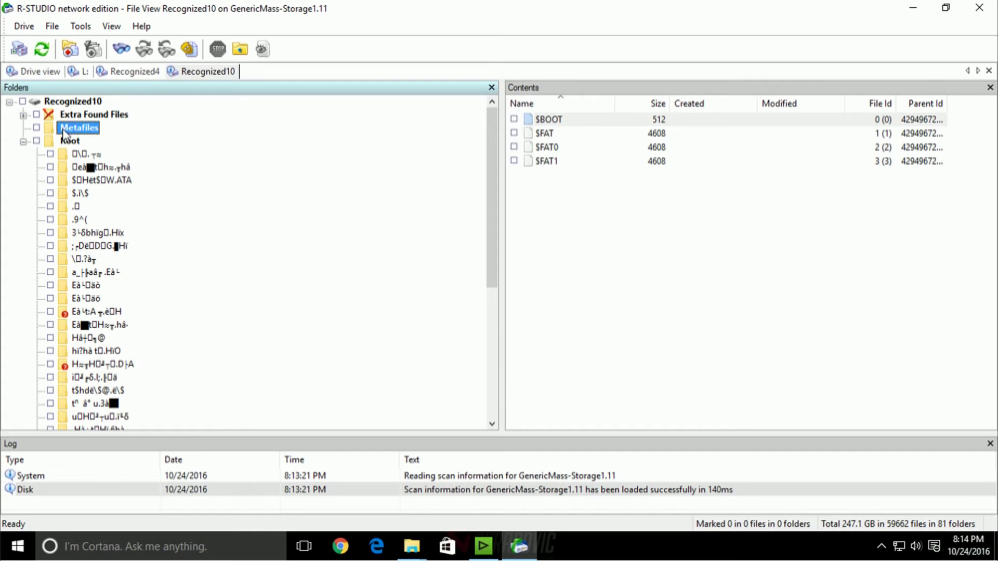
# - Expand Extra Found Files in Recognized10 and look through its file type folders, including the compiled HTML files
pyautogui.click(90, 114)
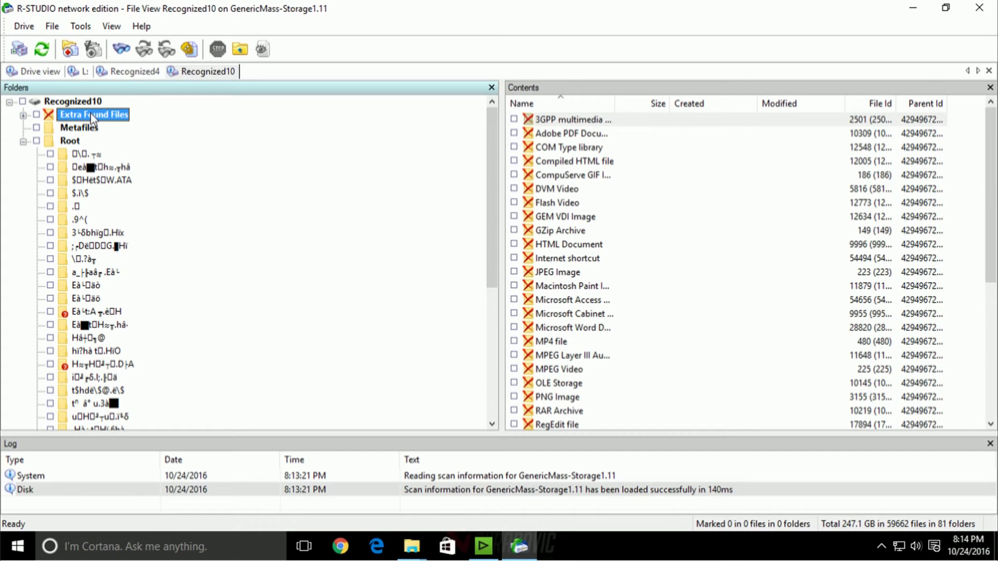
pyautogui.click(22, 114)
pyautogui.click(106, 140)
pyautogui.scroll(-10, 111, 249)
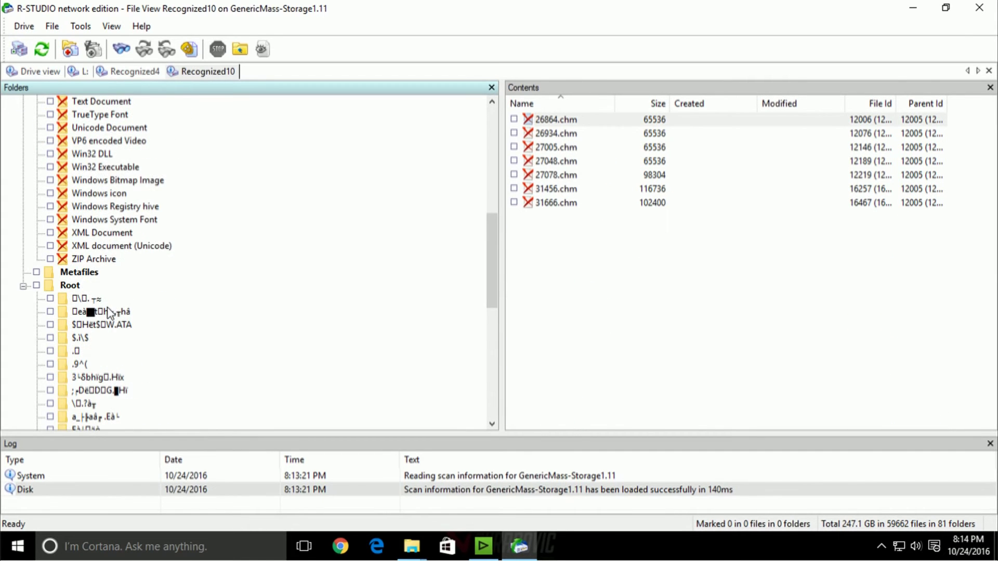
pyautogui.click(111, 247)
pyautogui.scroll(10, 110, 253)
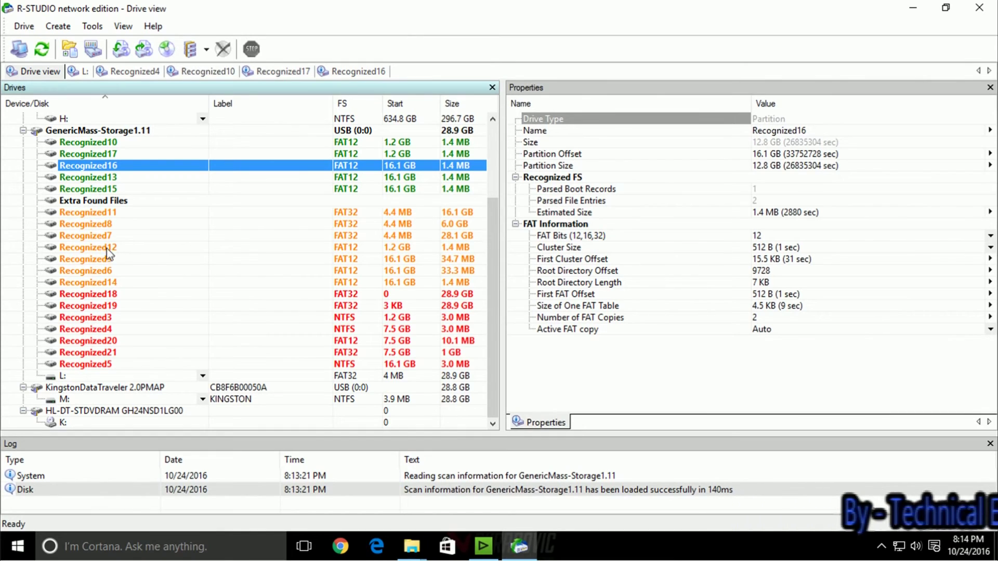
# - Open the files of the Recognized7 partition and bring up the recovery options for the whole partition
pyautogui.doubleClick(93, 236)
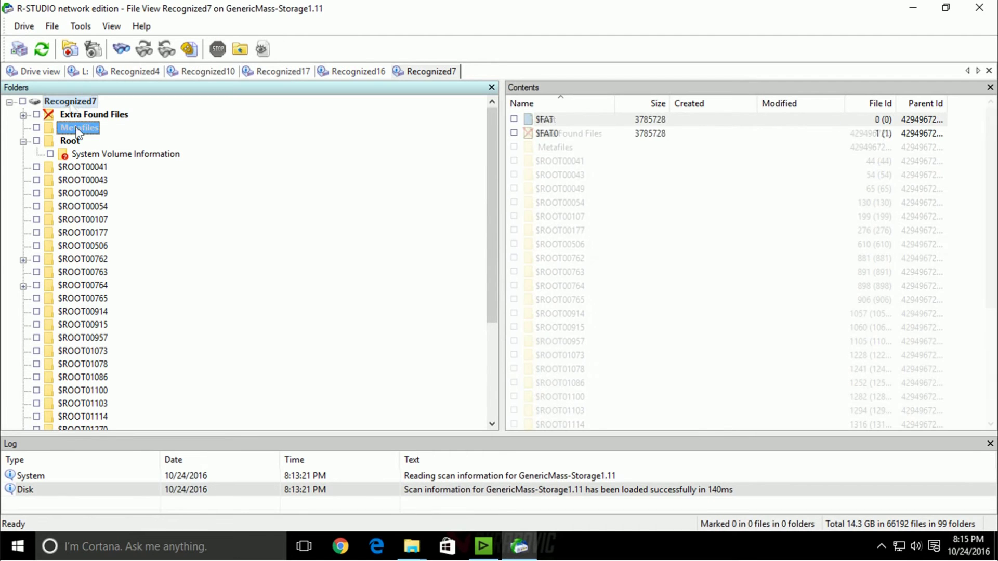
pyautogui.rightClick(70, 101)
pyautogui.click(99, 115)
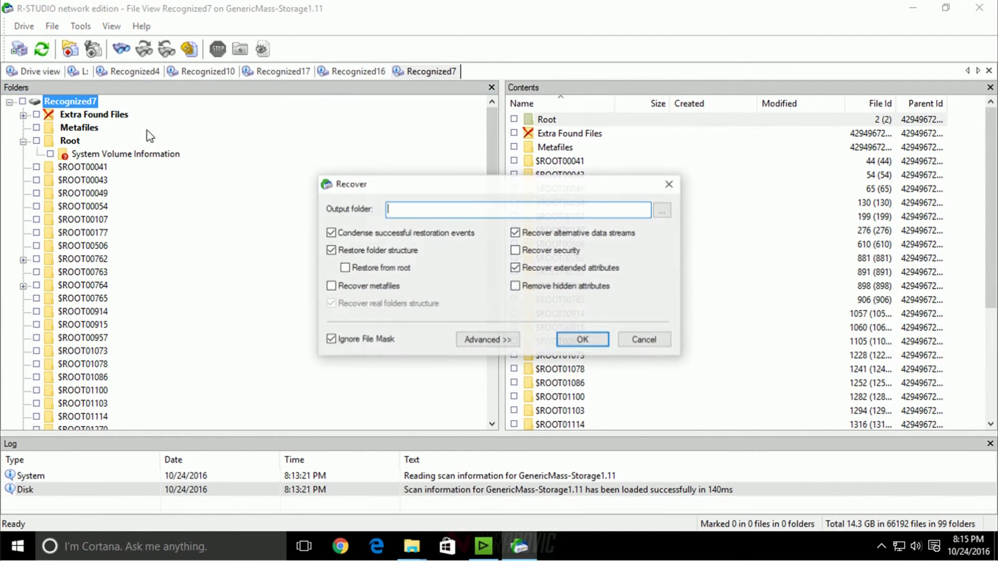
# - Set the output folder to H:\Recovery Data and start recovering the Recognized7 files with the default options
pyautogui.click(662, 210)
pyautogui.scroll(-1, 449, 291)
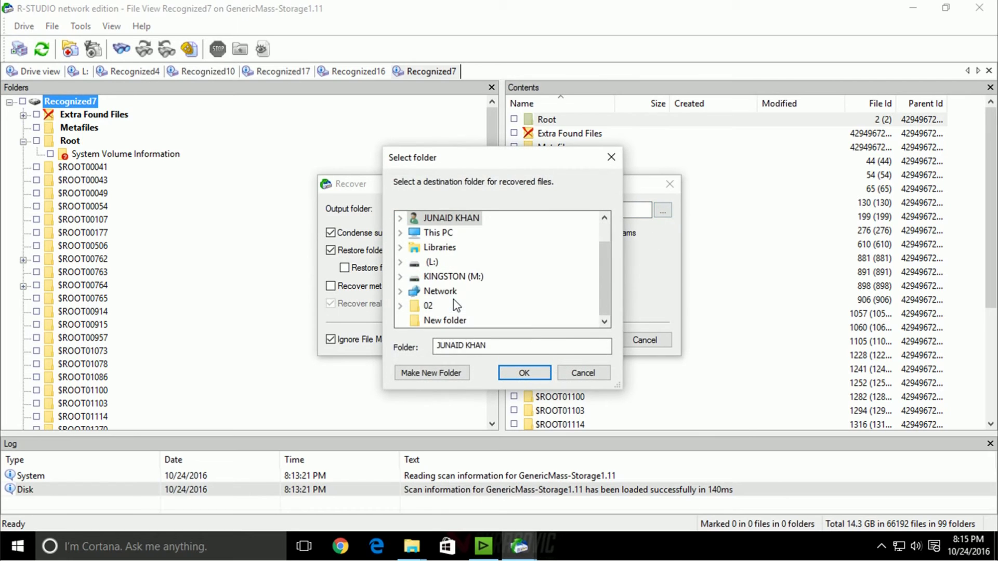
pyautogui.doubleClick(438, 233)
pyautogui.scroll(-3, 480, 286)
pyautogui.scroll(3, 475, 250)
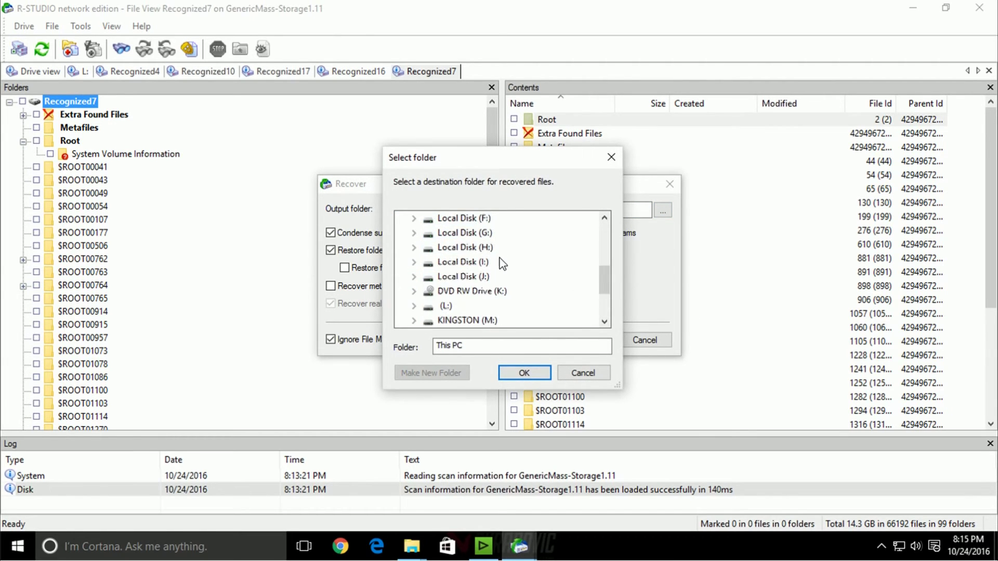
pyautogui.doubleClick(464, 248)
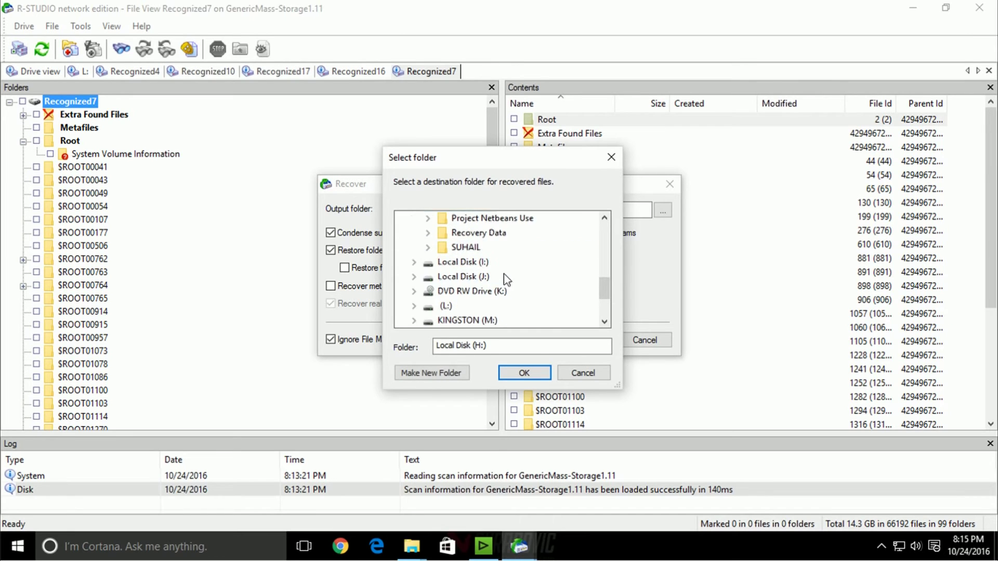
pyautogui.click(478, 232)
pyautogui.scroll(2, 495, 263)
pyautogui.click(525, 372)
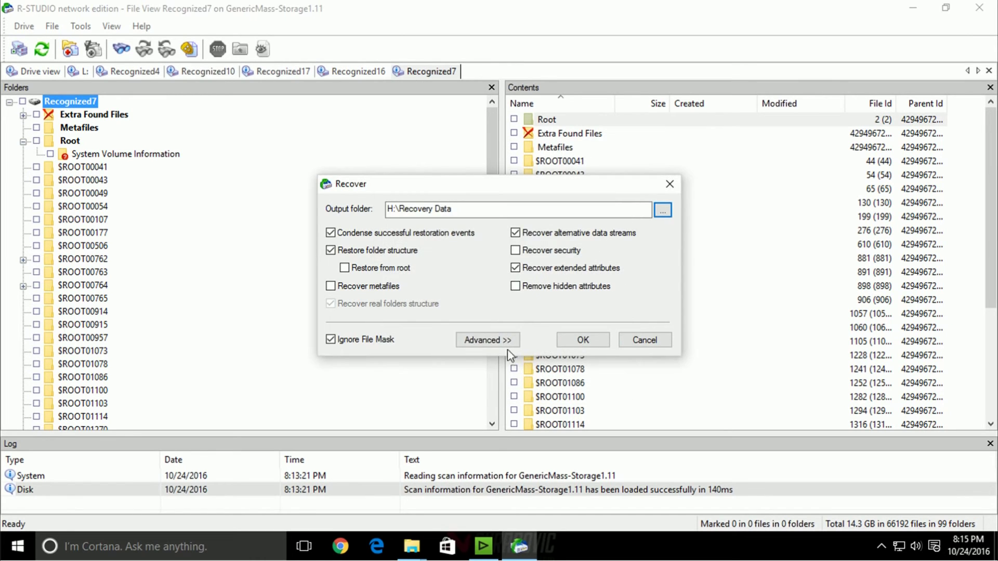
pyautogui.click(571, 343)
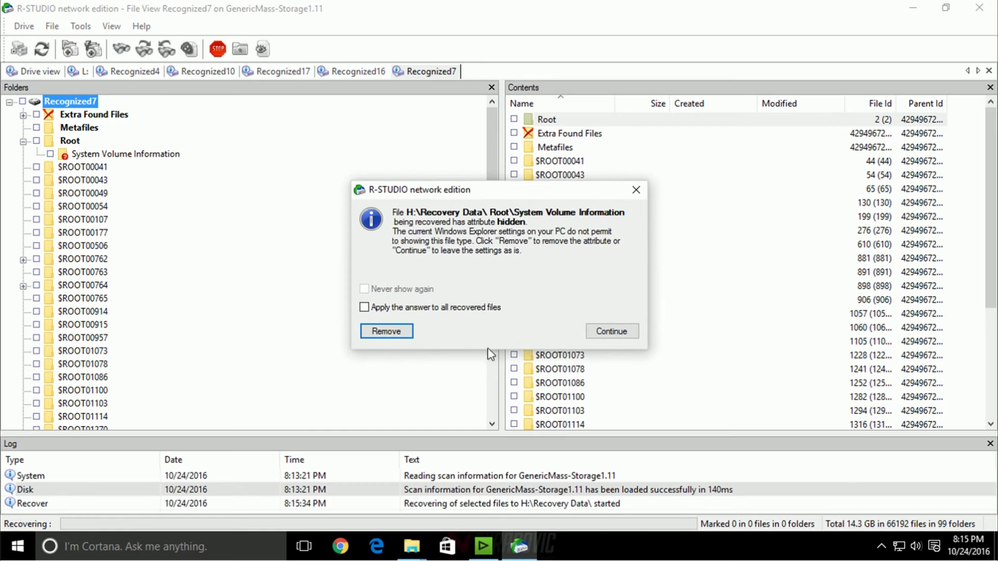
# - Continue with the hidden attribute kept for System Volume Information, and rename the broken file ?99(1).jpg to $99(1).jpg
pyautogui.click(611, 333)
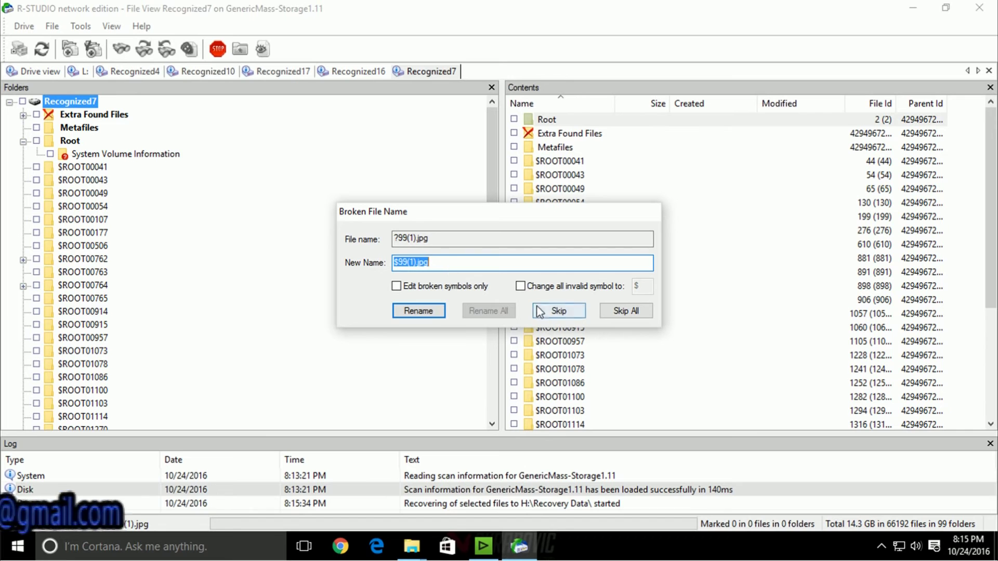
pyautogui.click(429, 308)
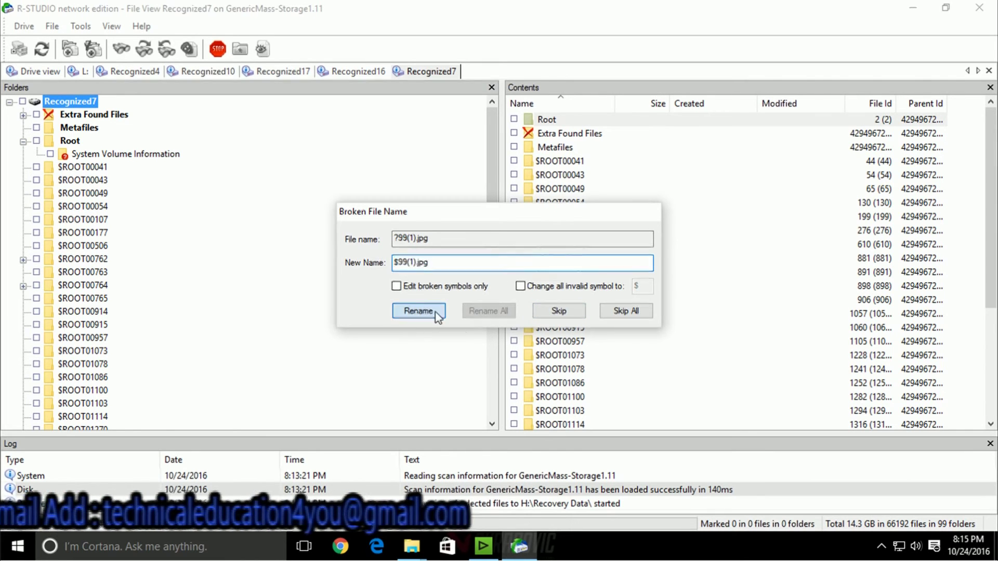
pyautogui.click(430, 311)
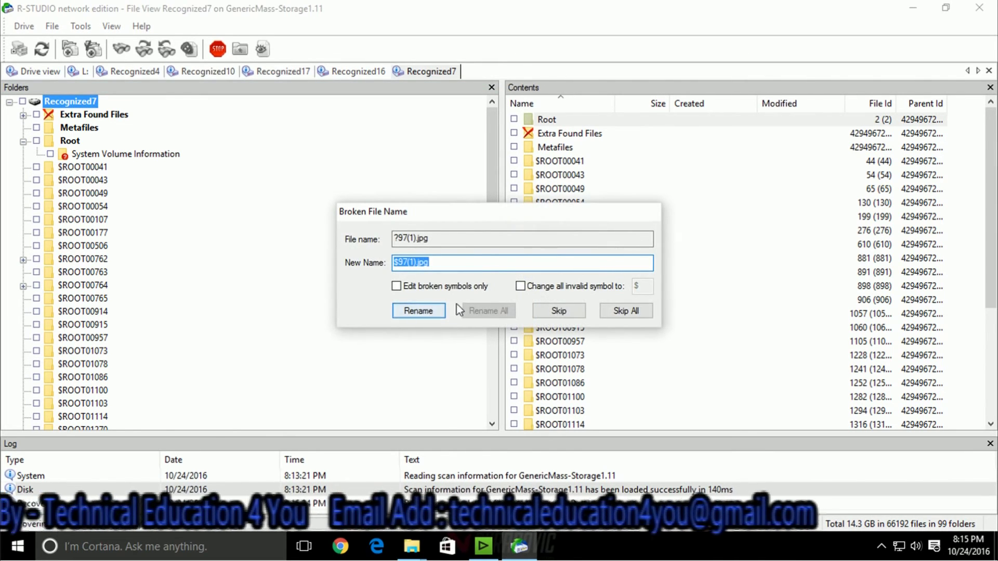
# - Rename the broken file ?97(1).jpg to $97(1).jpg with editing limited to broken symbols only, and skip all remaining broken file names
pyautogui.click(422, 288)
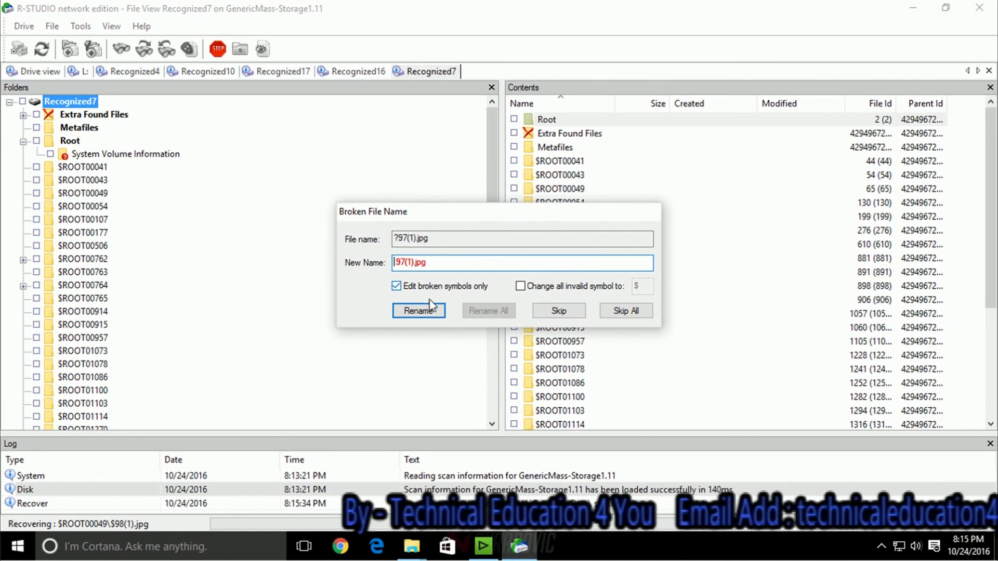
pyautogui.click(432, 289)
pyautogui.click(432, 289)
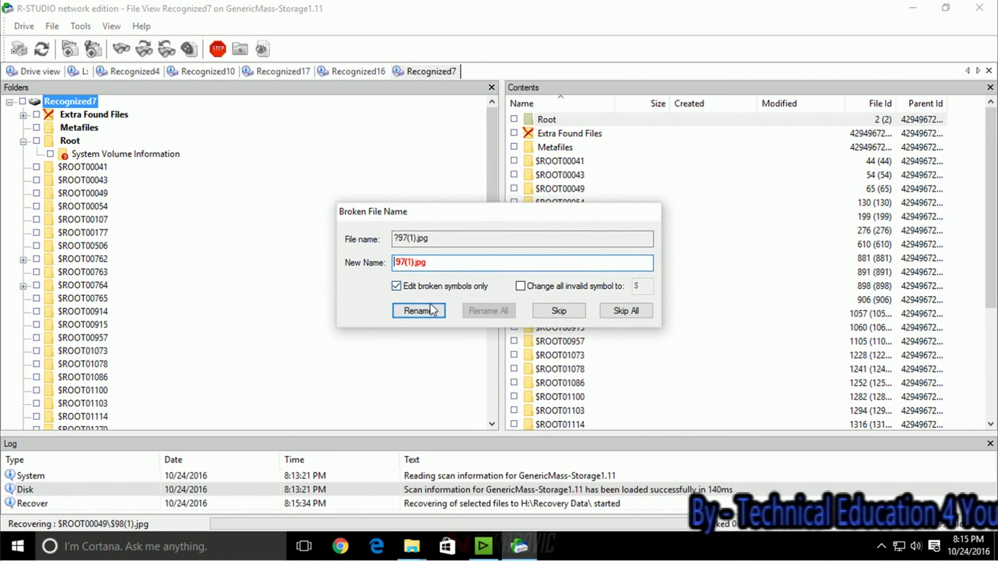
pyautogui.click(430, 309)
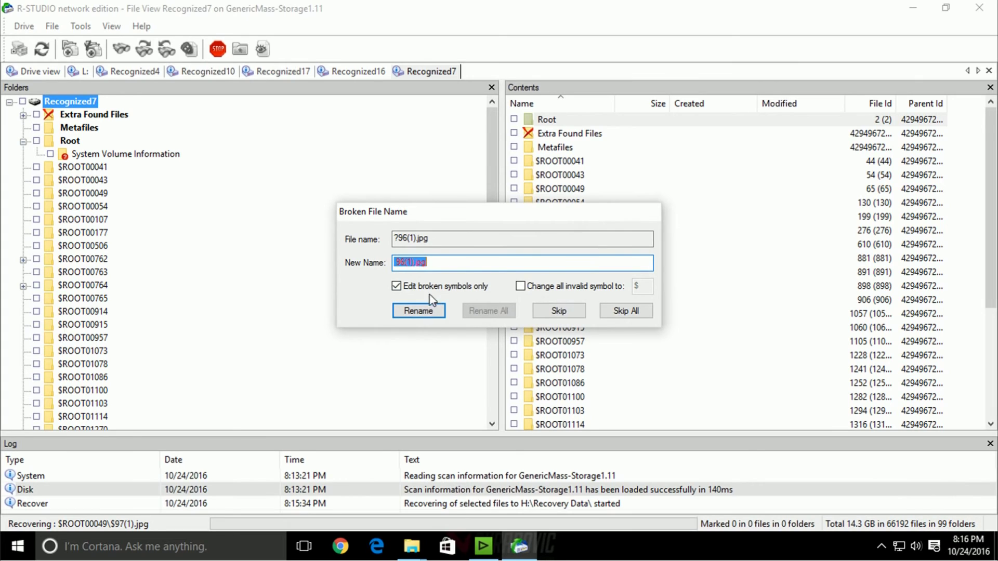
pyautogui.click(621, 312)
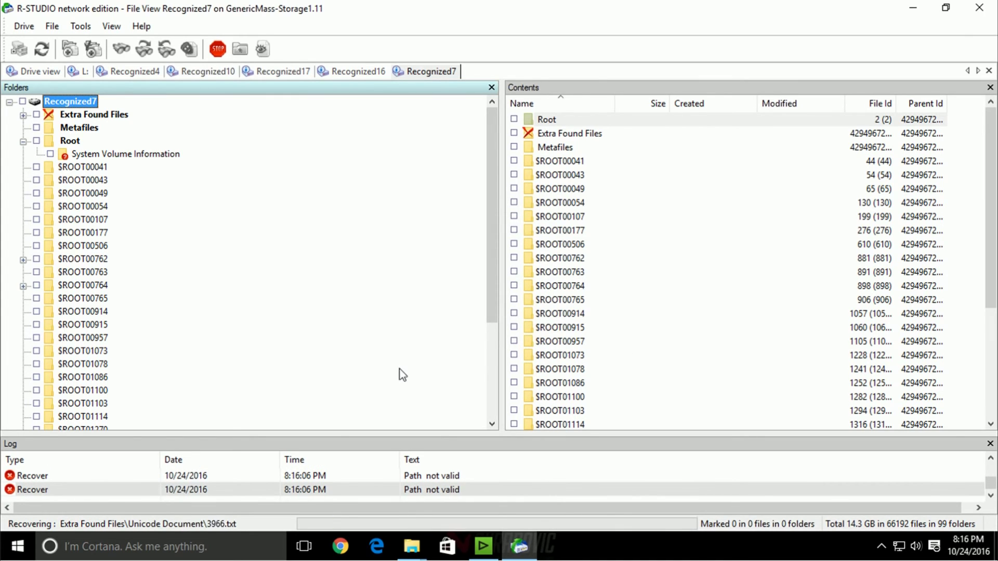
# - Switch to File Explorer, examine the recovered file type folders in H:\Recovery Data\Extra Found Files, and close both File Explorer and R-Studio
pyautogui.click(420, 538)
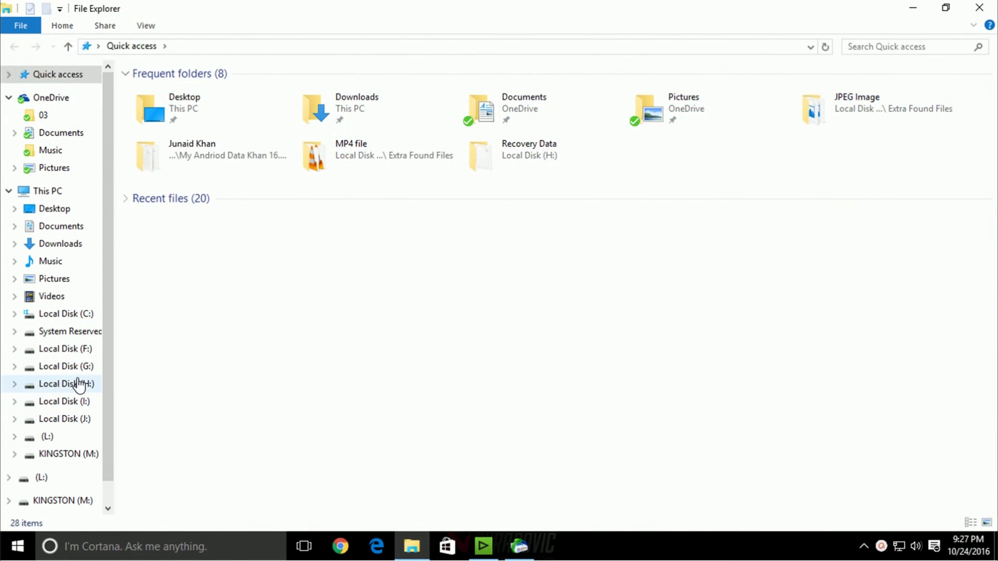
pyautogui.click(80, 383)
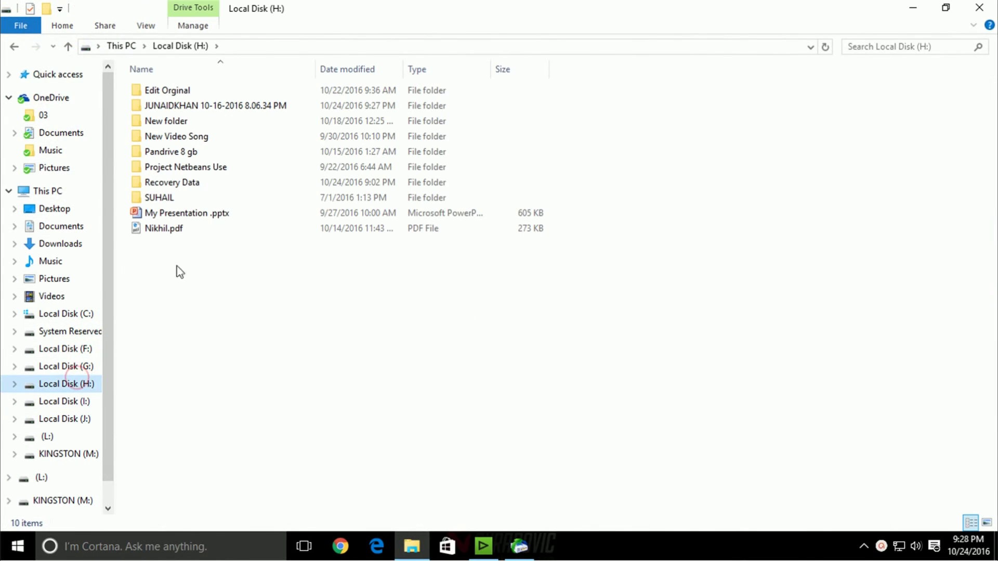
pyautogui.click(194, 108)
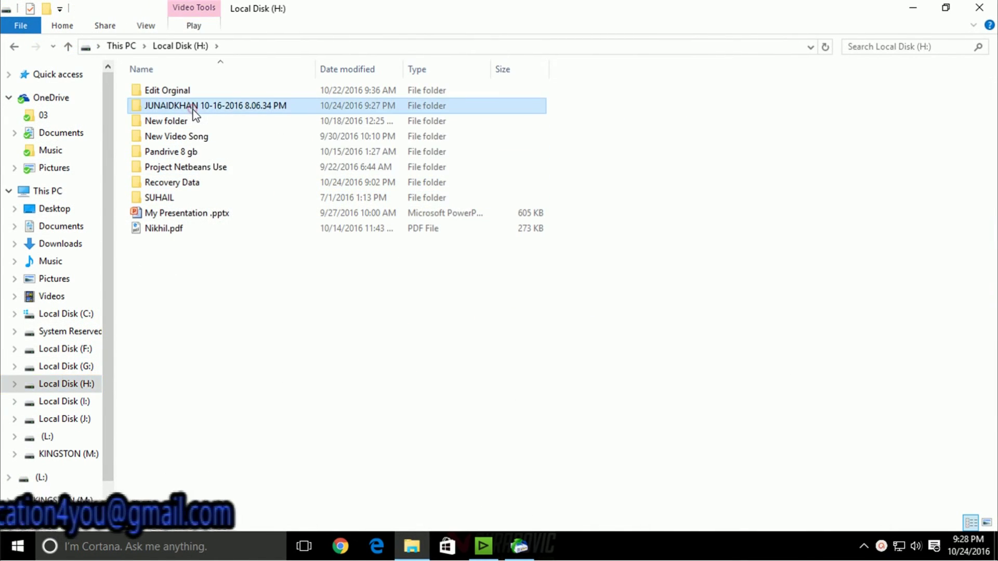
pyautogui.doubleClick(170, 186)
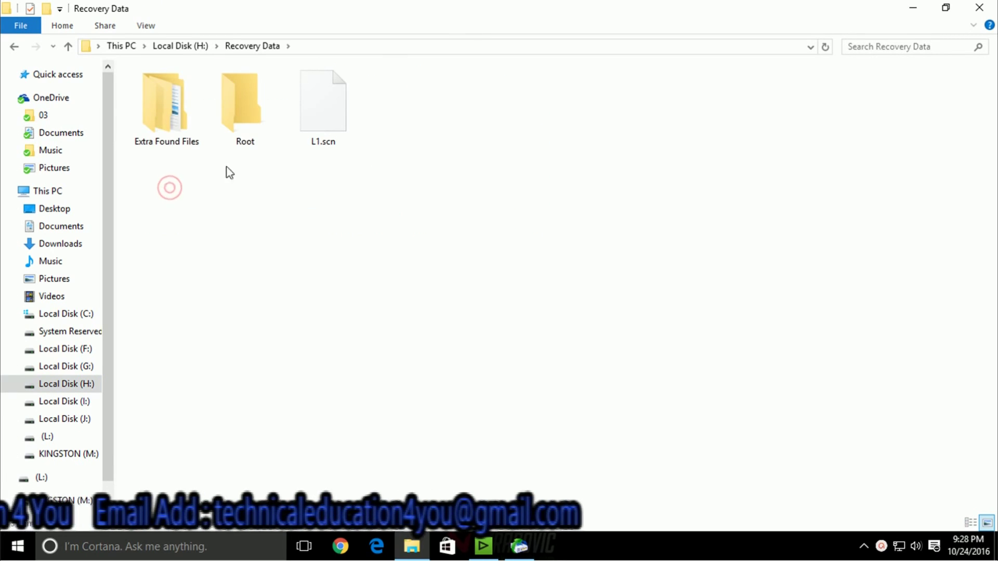
pyautogui.doubleClick(175, 130)
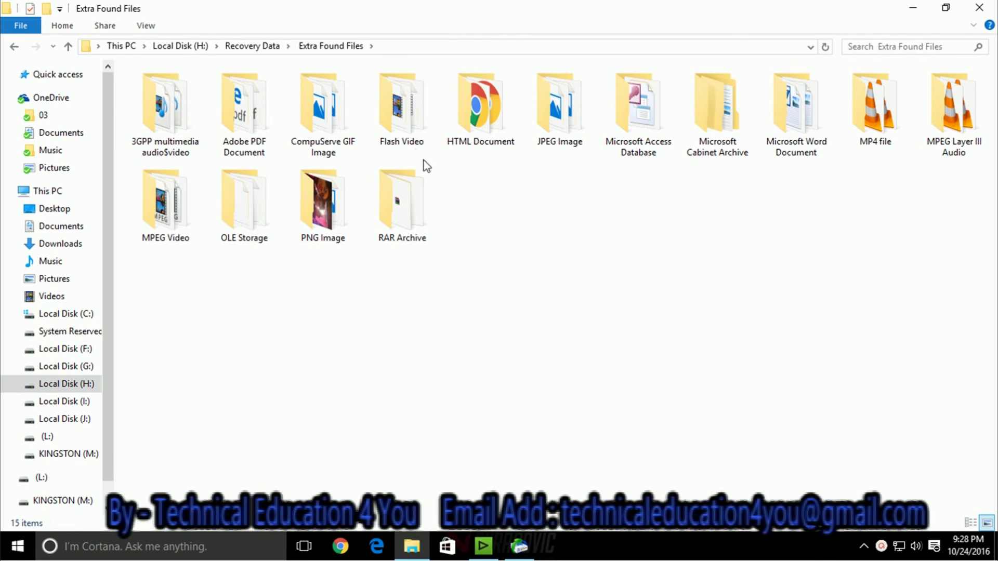
pyautogui.click(992, 10)
pyautogui.click(988, 6)
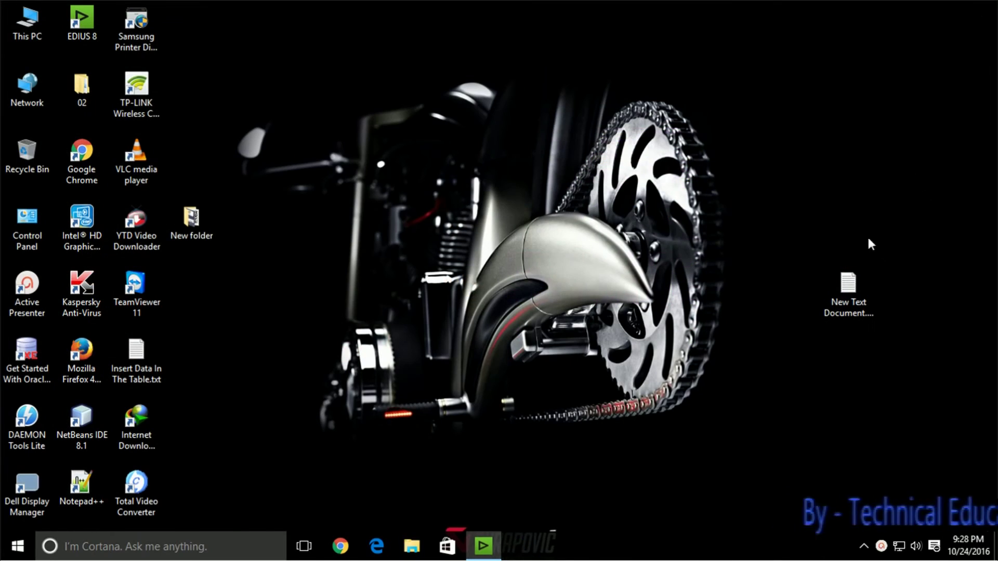